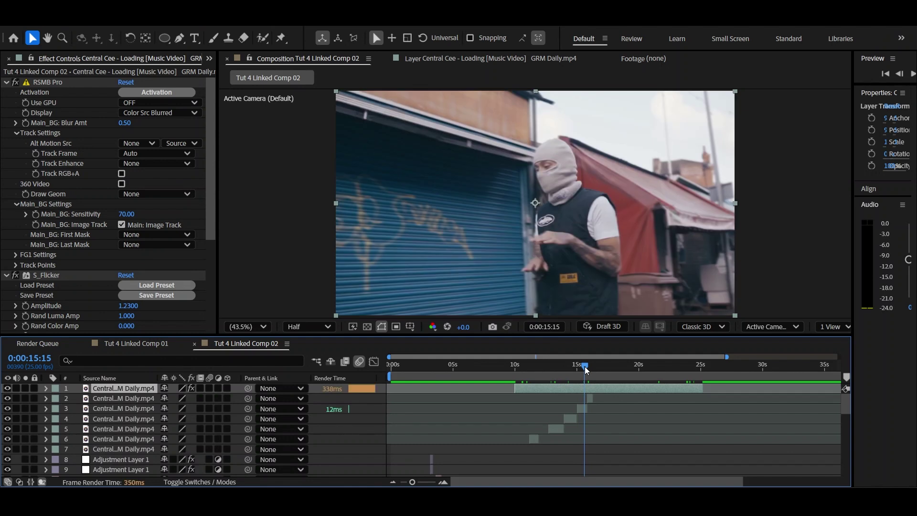
# - Time-stretch the top video layer with a stretch factor of 5
pyautogui.moveTo(585, 366); pyautogui.dragTo(664, 353)
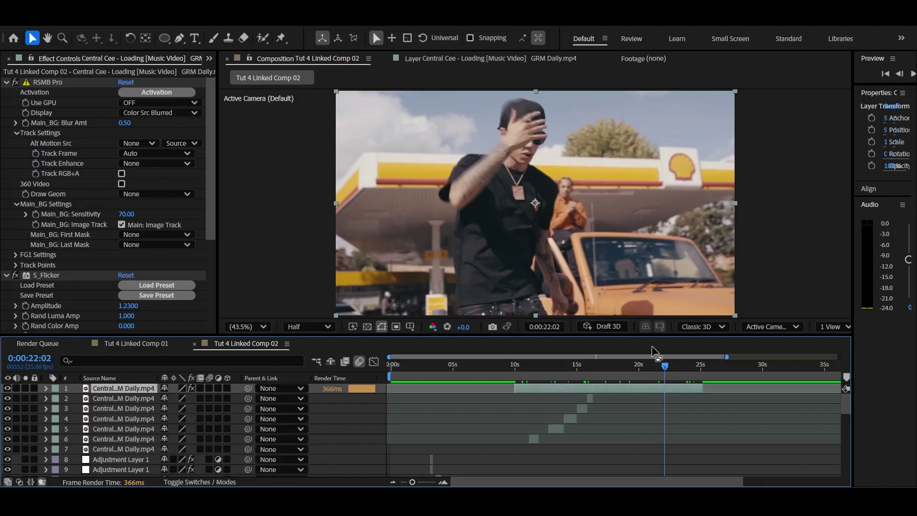
pyautogui.click(626, 365)
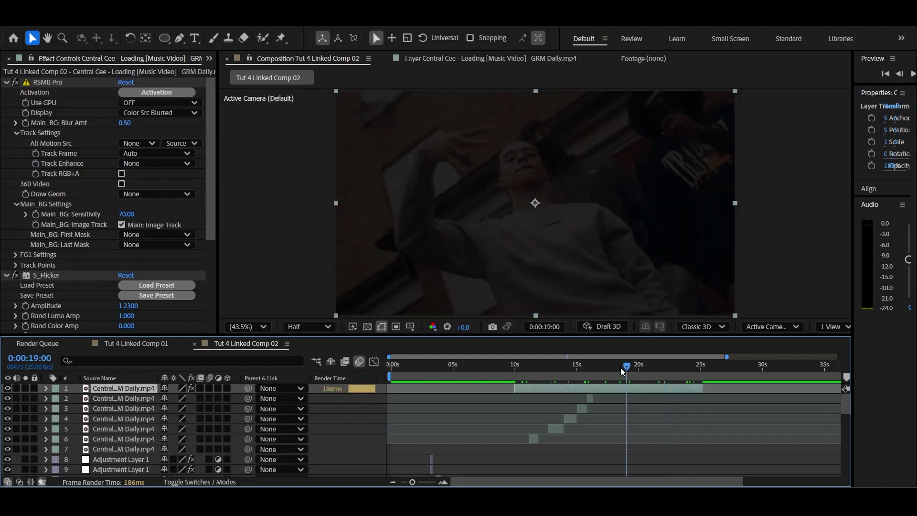
pyautogui.moveTo(621, 368); pyautogui.dragTo(608, 372)
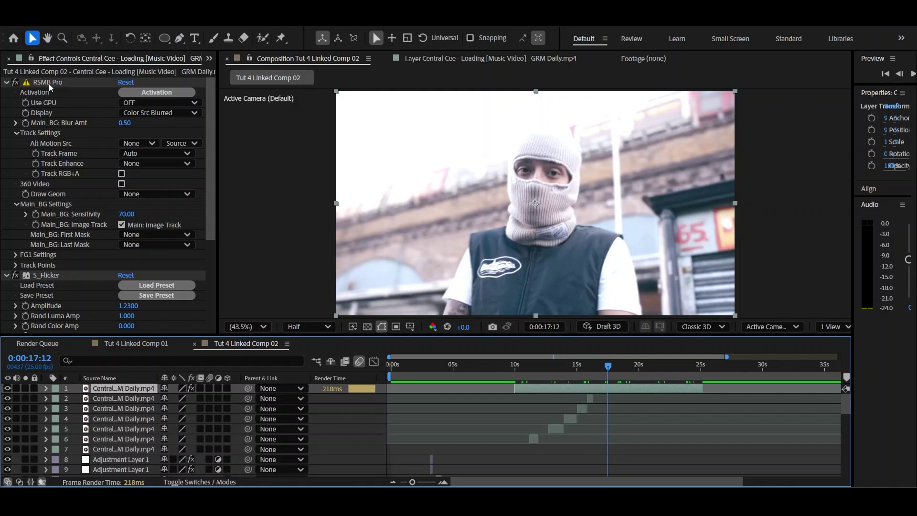
pyautogui.click(554, 367)
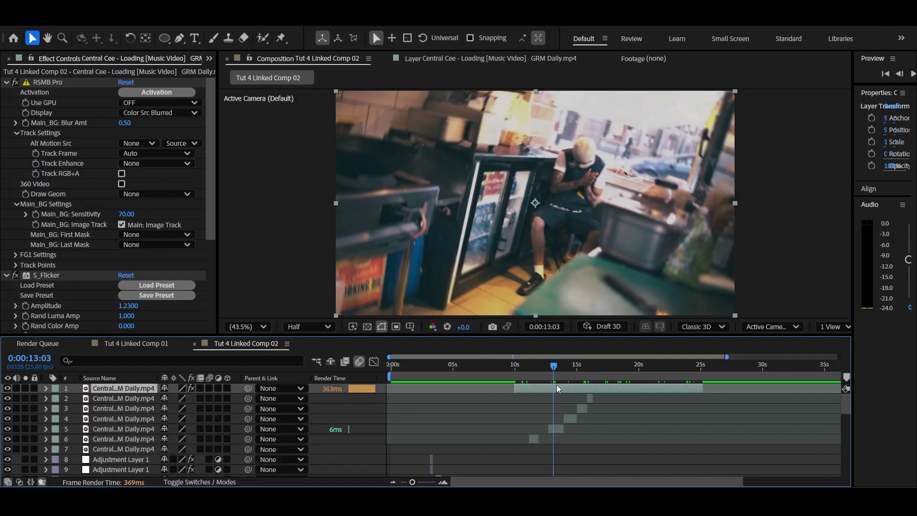
pyautogui.rightClick(557, 385)
pyautogui.moveTo(580, 108)
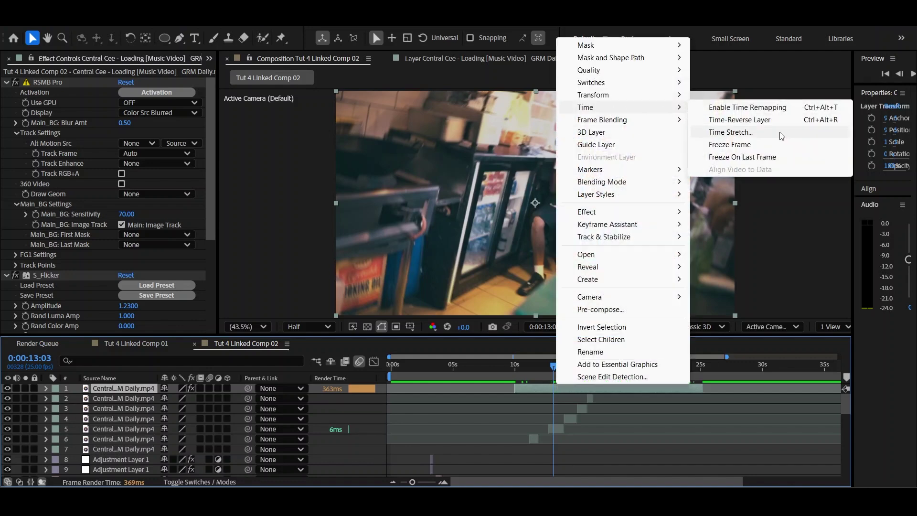
pyautogui.click(782, 136)
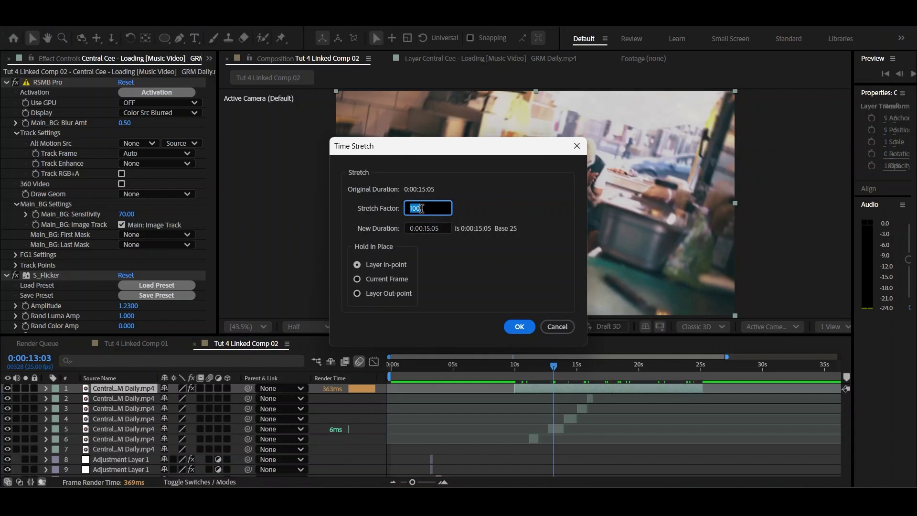
pyautogui.write('5')
pyautogui.click(520, 328)
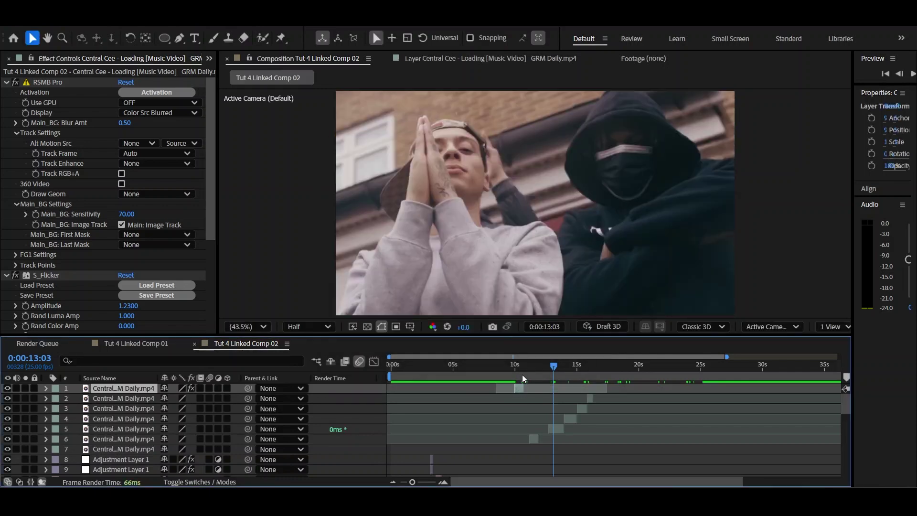
# - Preview the sped-up clip with the RSMB Pro and S_Flicker effects disabled, and re-enable both effects
pyautogui.click(514, 368)
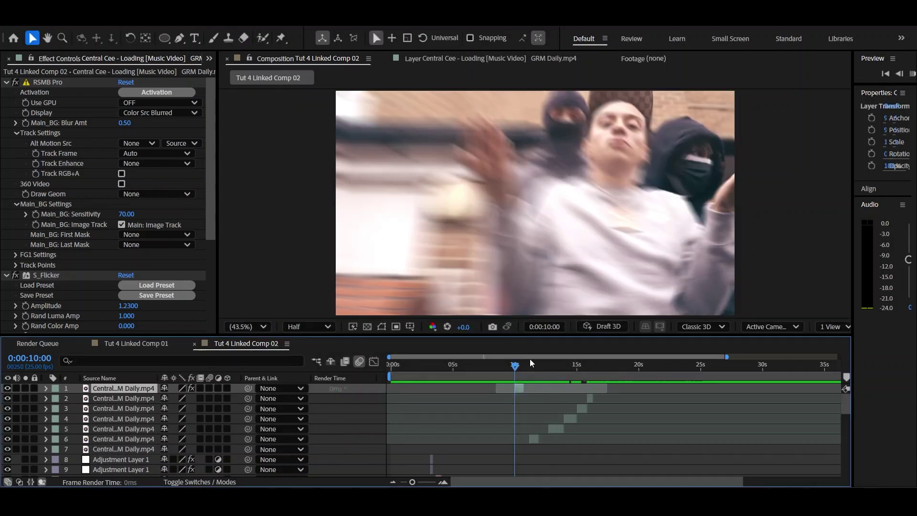
pyautogui.click(529, 362)
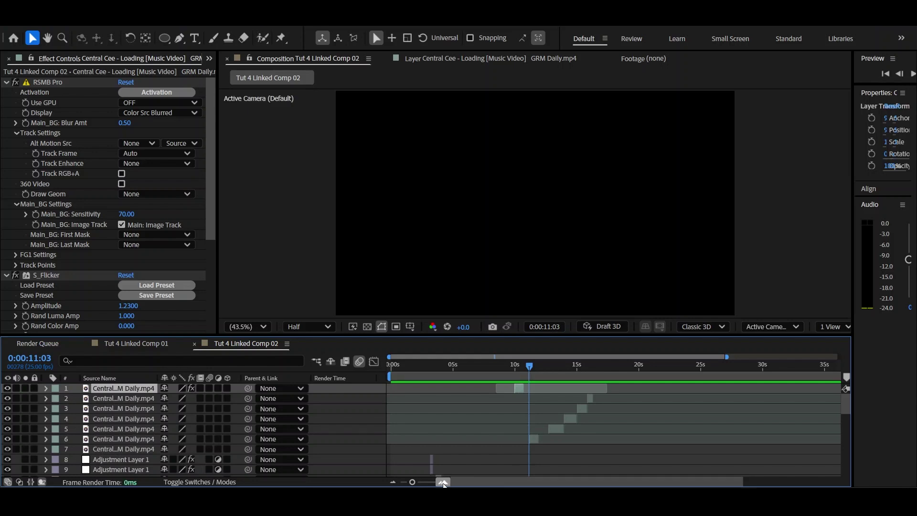
pyautogui.click(443, 483)
pyautogui.click(418, 366)
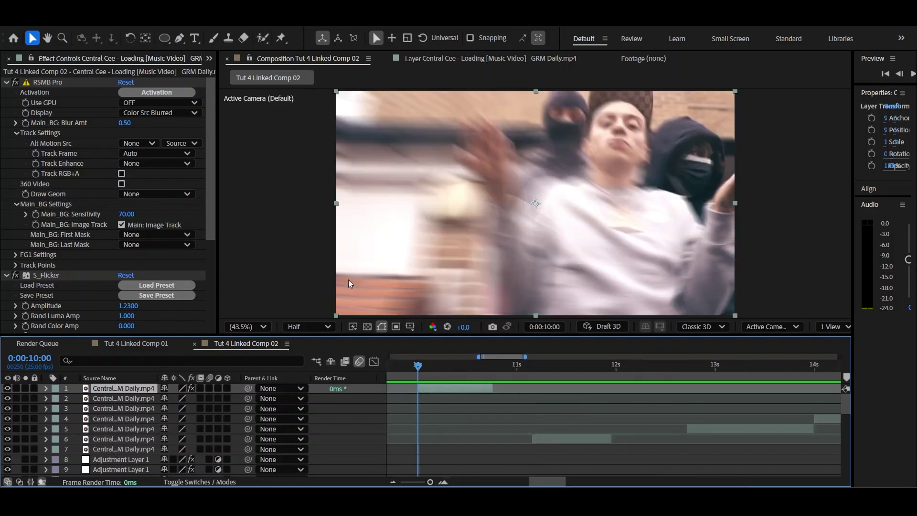
pyautogui.click(16, 82)
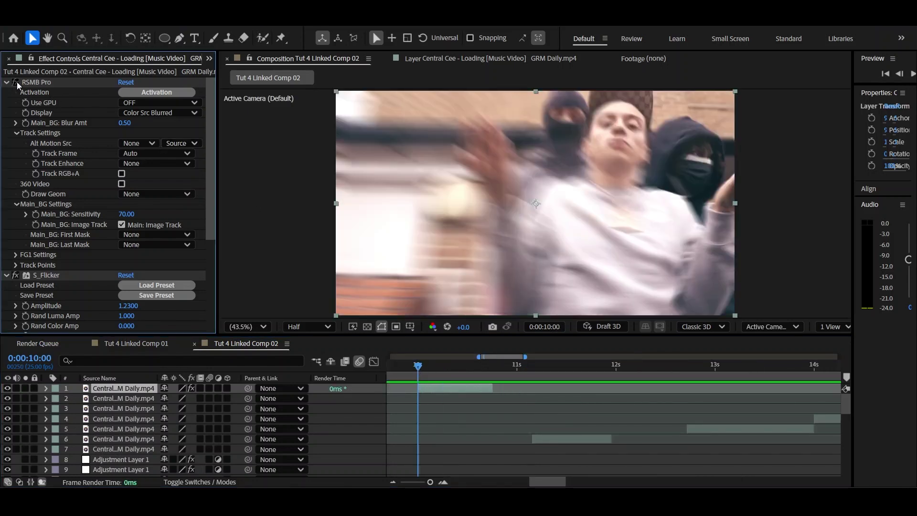
pyautogui.click(15, 275)
pyautogui.press('space')
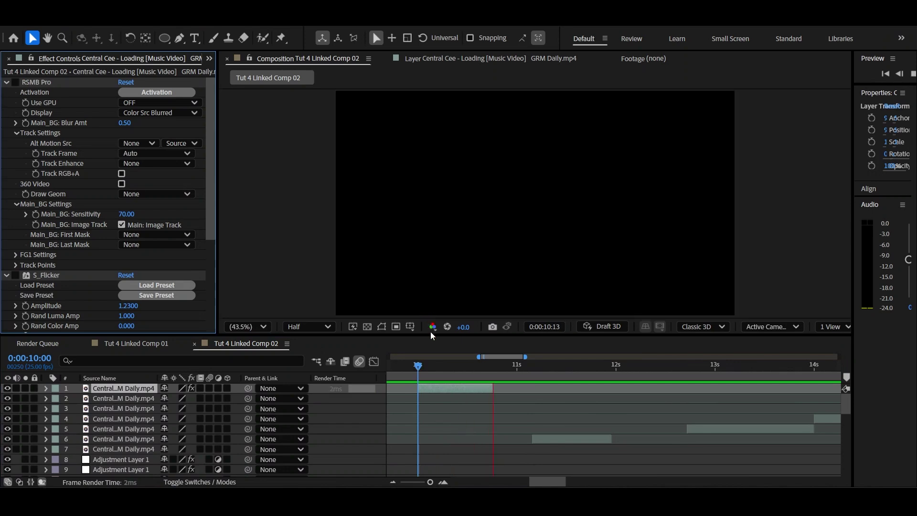
pyautogui.moveTo(425, 365); pyautogui.dragTo(432, 363)
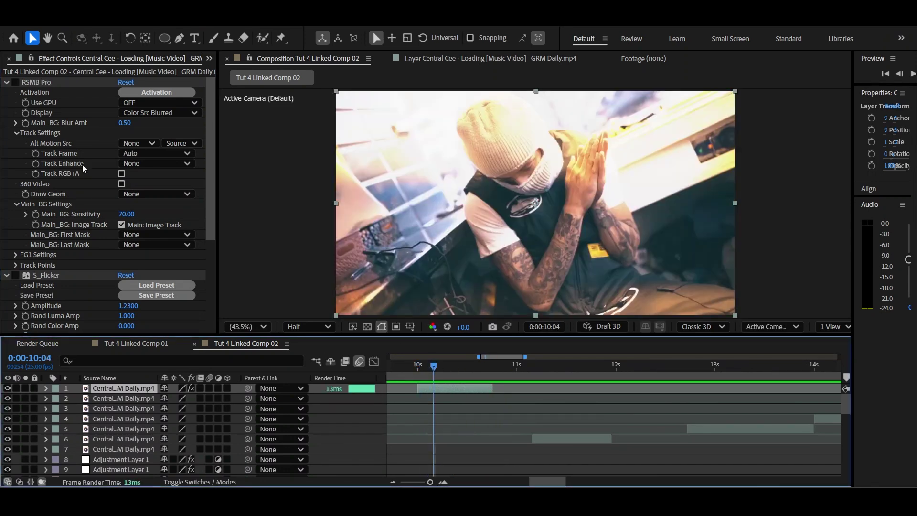
pyautogui.click(16, 82)
pyautogui.click(15, 275)
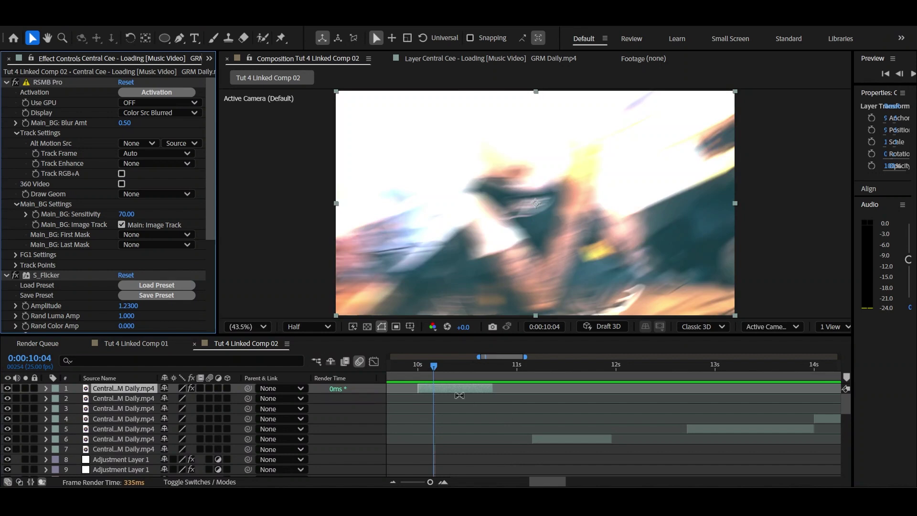
# - Move the sped-up clip to the gap before 0:00:12:00 between the two neighbouring clips, reorder it to layer 5, and preview it
pyautogui.moveTo(459, 395); pyautogui.dragTo(645, 392)
pyautogui.click(591, 364)
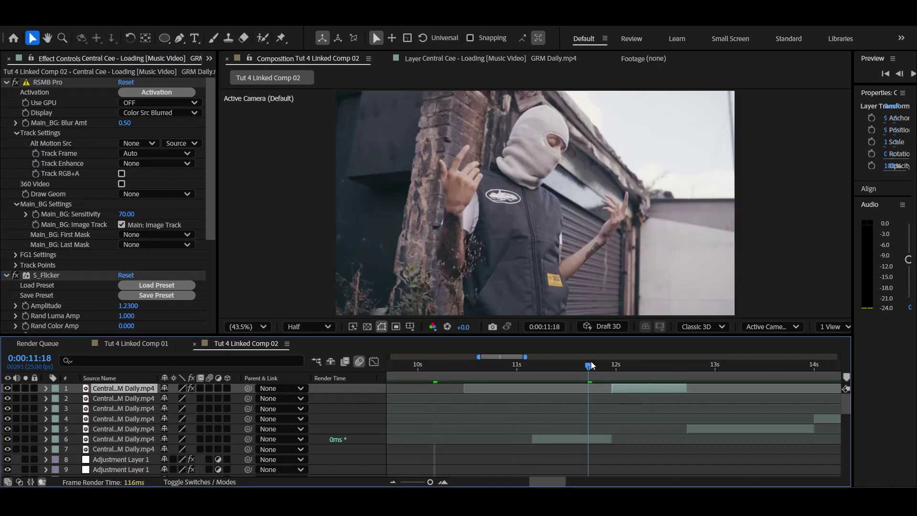
pyautogui.moveTo(140, 388); pyautogui.dragTo(144, 431)
pyautogui.moveTo(589, 364); pyautogui.dragTo(549, 365)
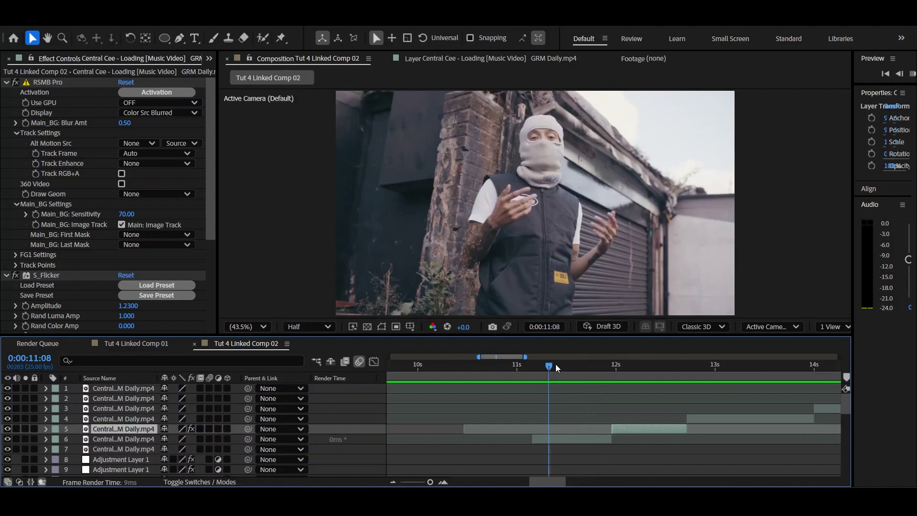
pyautogui.press('space')
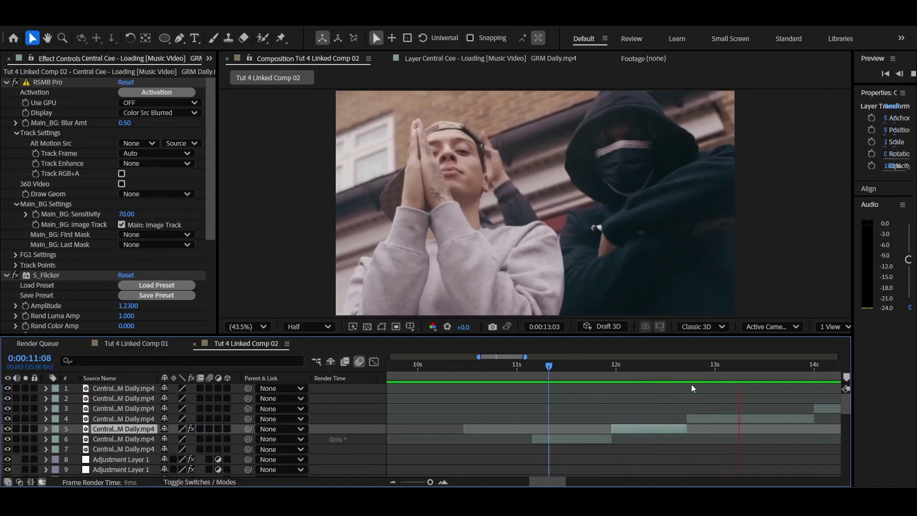
# - Create an adjustment layer above the sped-up clip, with the playhead at the clip's start at 0:00:11:24
pyautogui.moveTo(601, 366); pyautogui.dragTo(613, 371)
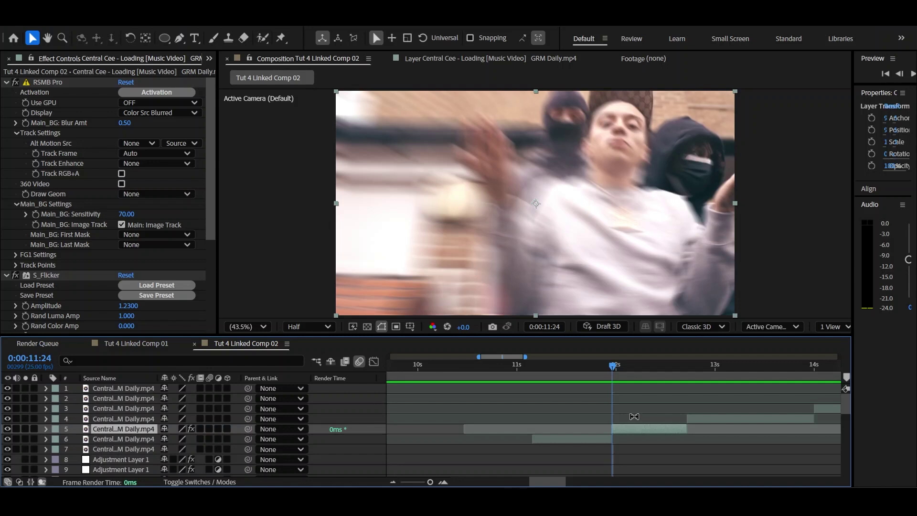
pyautogui.rightClick(366, 419)
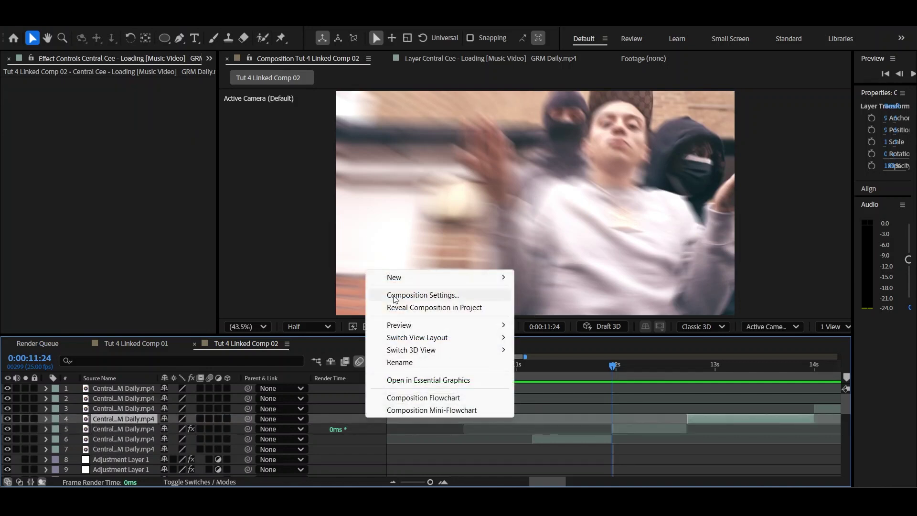
pyautogui.moveTo(396, 278)
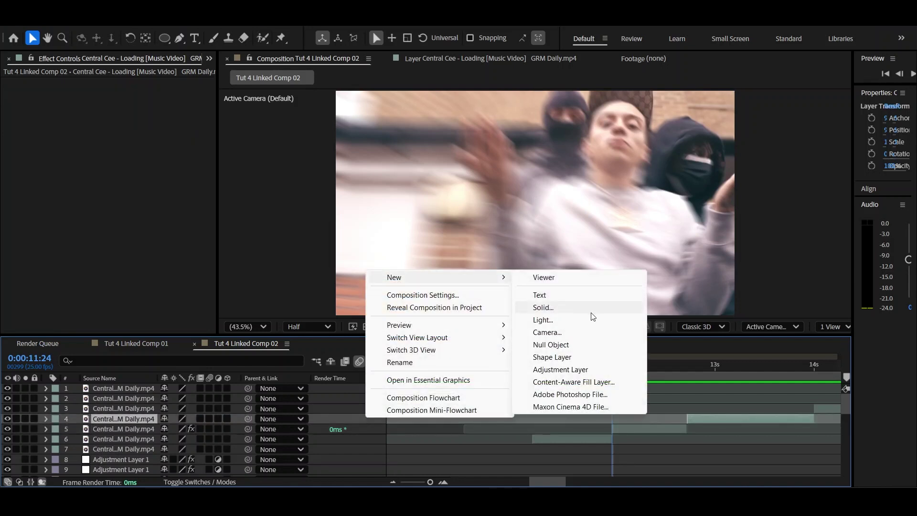
pyautogui.click(572, 370)
# - Split the new adjustment layer at 0:00:11:21 and at 0:00:12:02, around the first cut
pyautogui.press('pageup')
pyautogui.press('pageup')
pyautogui.press('pageup')
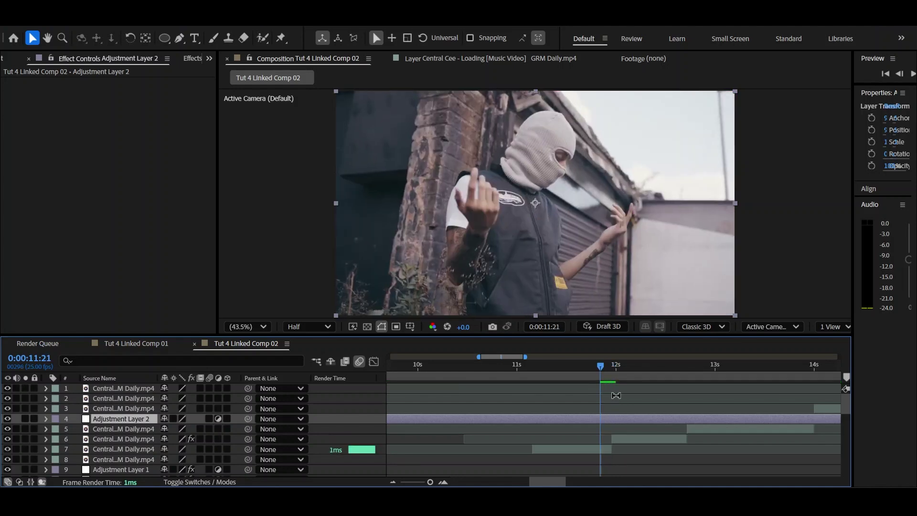
pyautogui.hotkey('ctrl', 'shift', 'd')
pyautogui.press('pagedown')
pyautogui.press('pagedown')
pyautogui.press('pagedown')
pyautogui.press('pagedown')
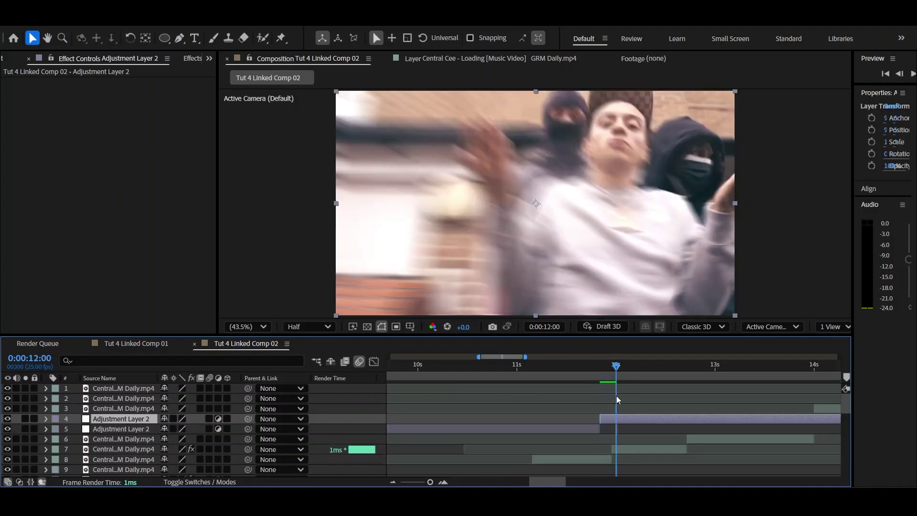
pyautogui.press('pagedown')
pyautogui.press('pagedown')
pyautogui.hotkey('ctrl', 'shift', 'd')
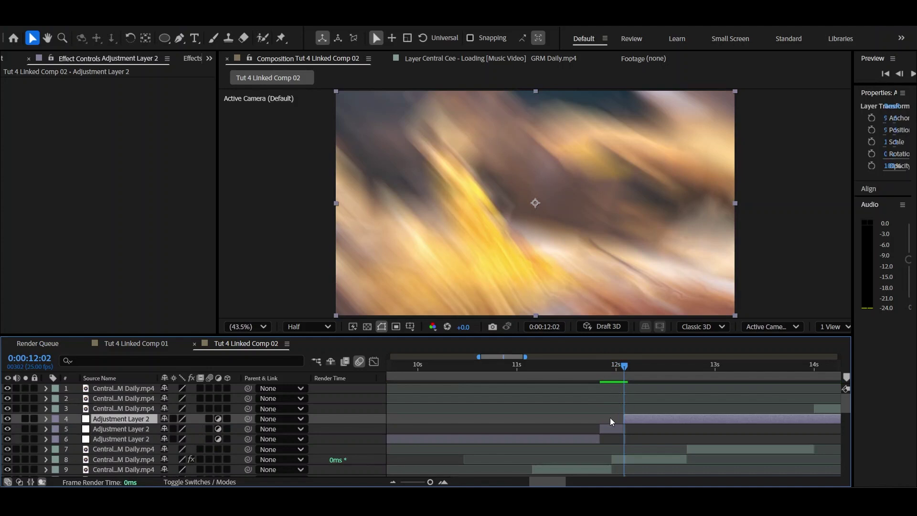
# - Delete the adjustment layer pieces before and after the short section around the cut
pyautogui.press('Delete')
pyautogui.click(580, 429)
pyautogui.press('Delete')
# - Apply the Brightness & Contrast effect to the remaining short adjustment layer
pyautogui.click(615, 419)
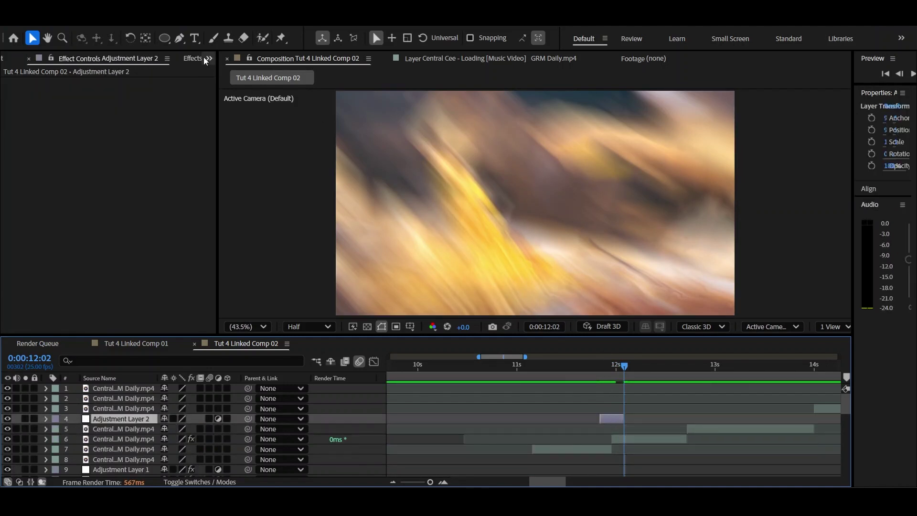
pyautogui.click(184, 58)
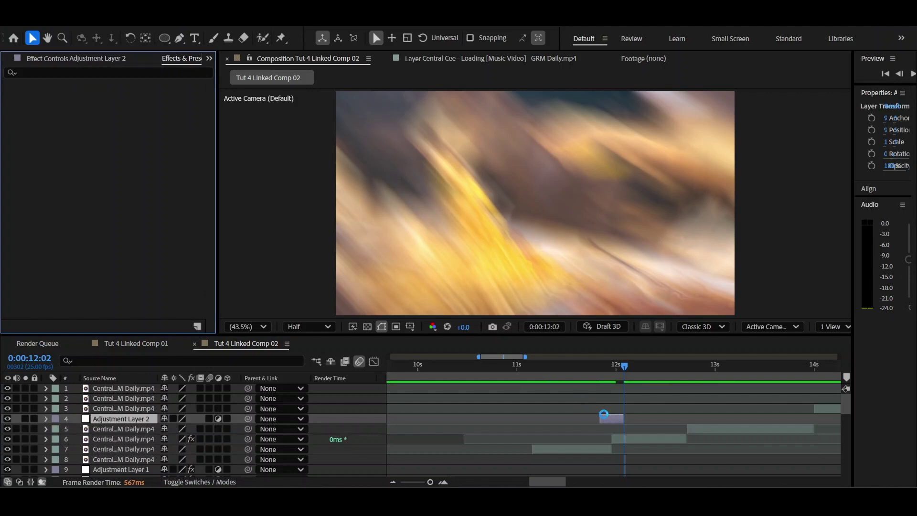
pyautogui.hotkey('ctrl', 'space')
pyautogui.write('bri')
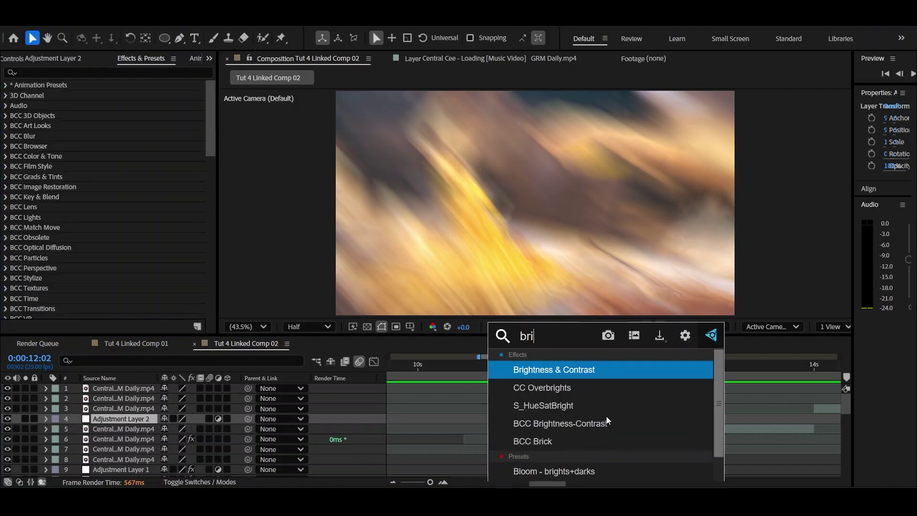
pyautogui.write('ght')
pyautogui.click(552, 385)
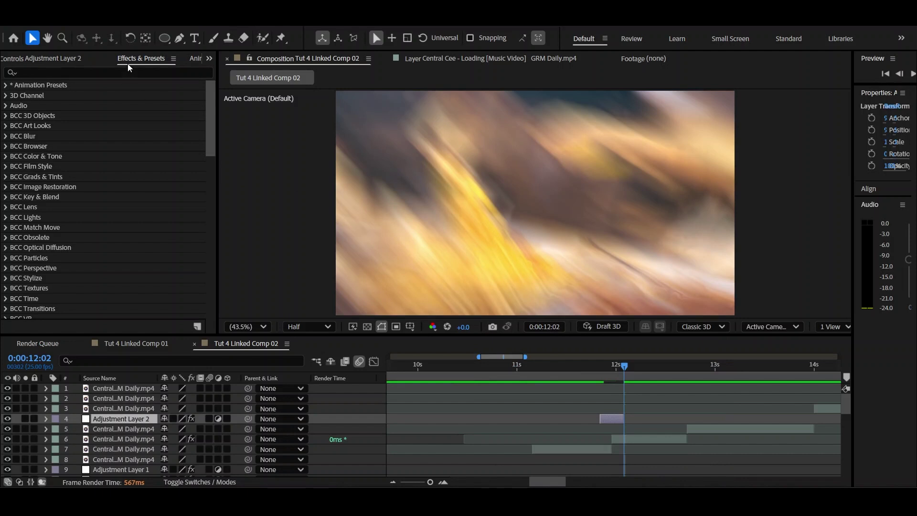
# - Set Brightness and Contrast keyframes of 0 at 0:00:12:02 and reveal them in the timeline
pyautogui.scroll(2, 129, 60)
pyautogui.scroll(-1, 129, 60)
pyautogui.click(27, 92)
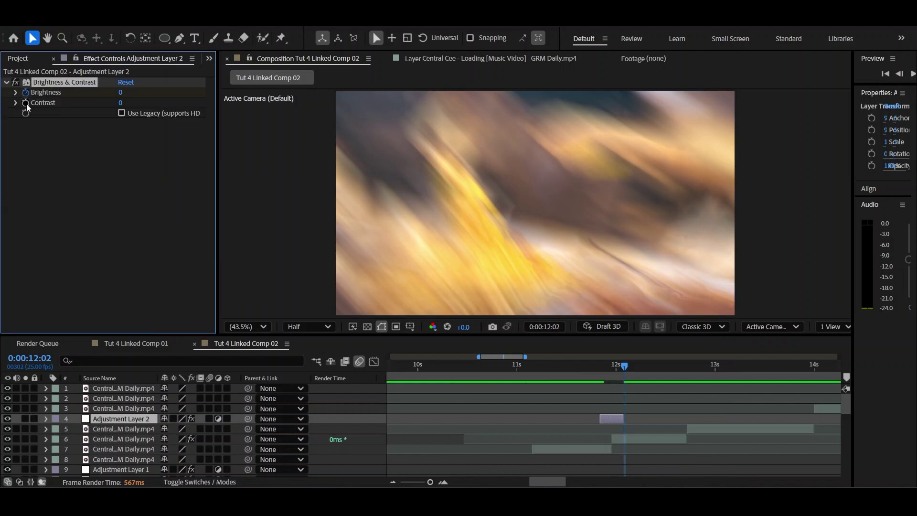
pyautogui.click(26, 104)
pyautogui.press('u')
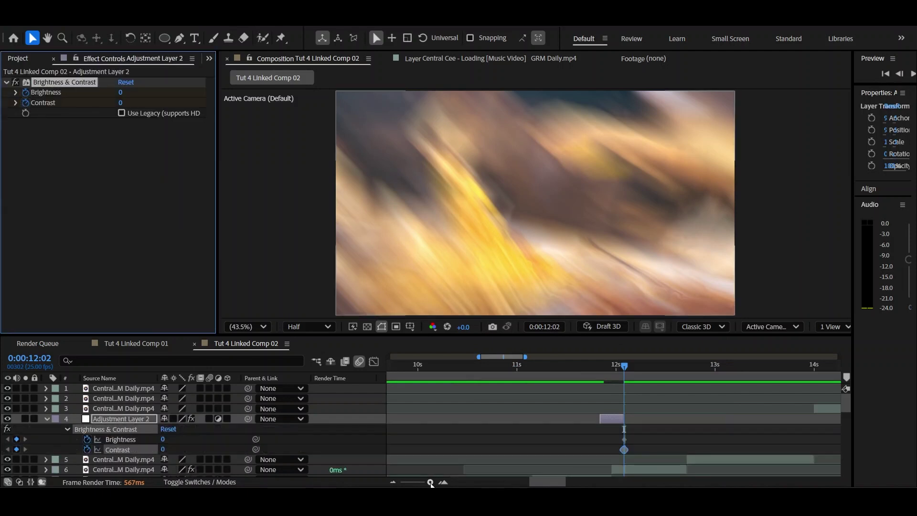
# - Copy both keyframes to the layer's start at 0:00:11:21, and set Brightness to 89 and Contrast to 76 at 0:00:11:24
pyautogui.click(444, 482)
pyautogui.click(444, 482)
pyautogui.moveTo(643, 436)
pyautogui.mouseDown()
pyautogui.moveTo(617, 444)
pyautogui.moveTo(631, 436)
pyautogui.mouseUp()
pyautogui.click(528, 367)
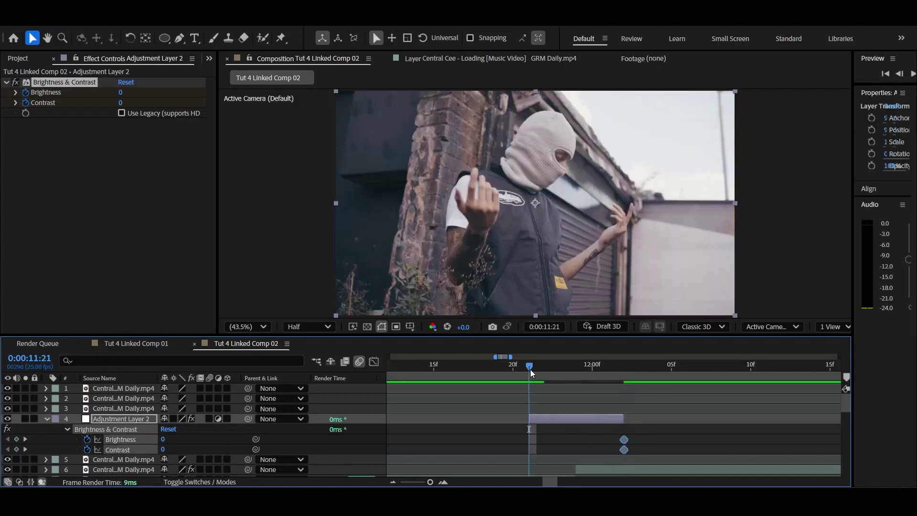
pyautogui.hotkey('ctrl', 'v')
pyautogui.click(576, 366)
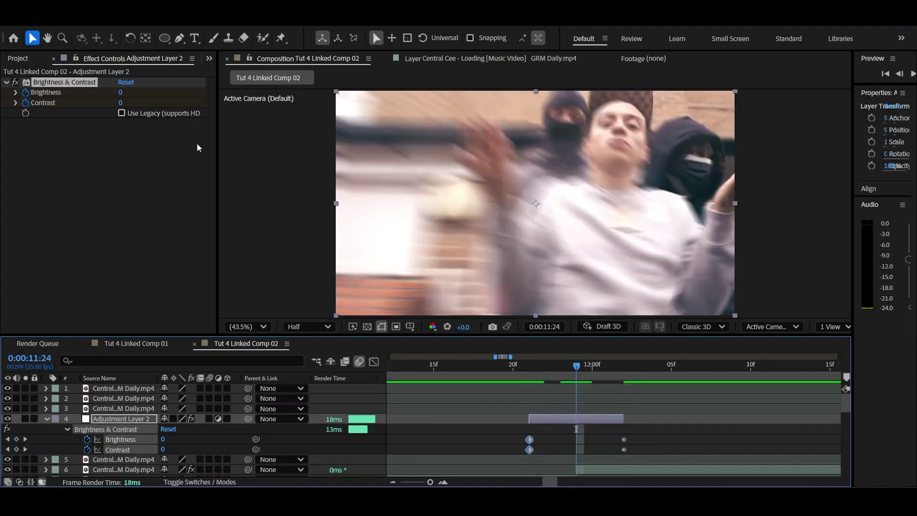
pyautogui.moveTo(120, 93)
pyautogui.mouseDown()
pyautogui.moveTo(161, 89)
pyautogui.moveTo(159, 104)
pyautogui.moveTo(129, 92)
pyautogui.mouseUp()
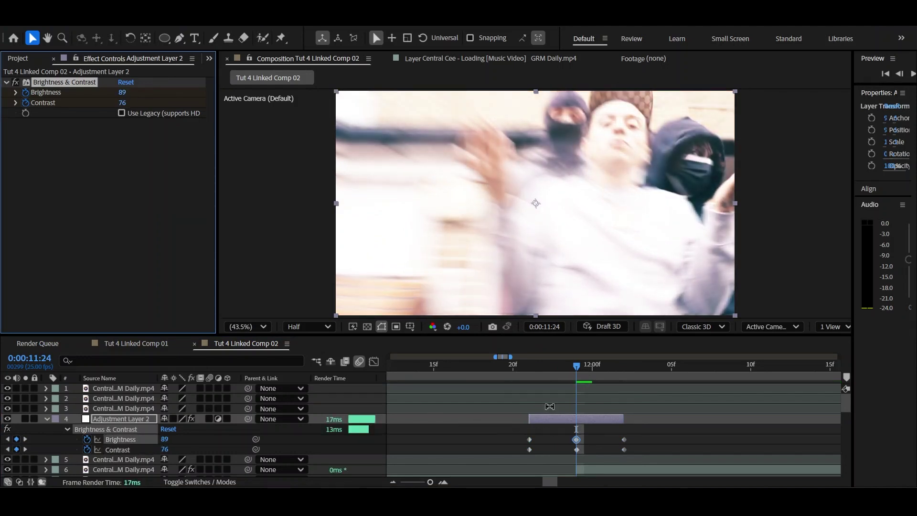
# - Duplicate the keyframed adjustment layer and move the copy over the cut at the end of the sped-up clip
pyautogui.click(546, 418)
pyautogui.hotkey('ctrl', 'd')
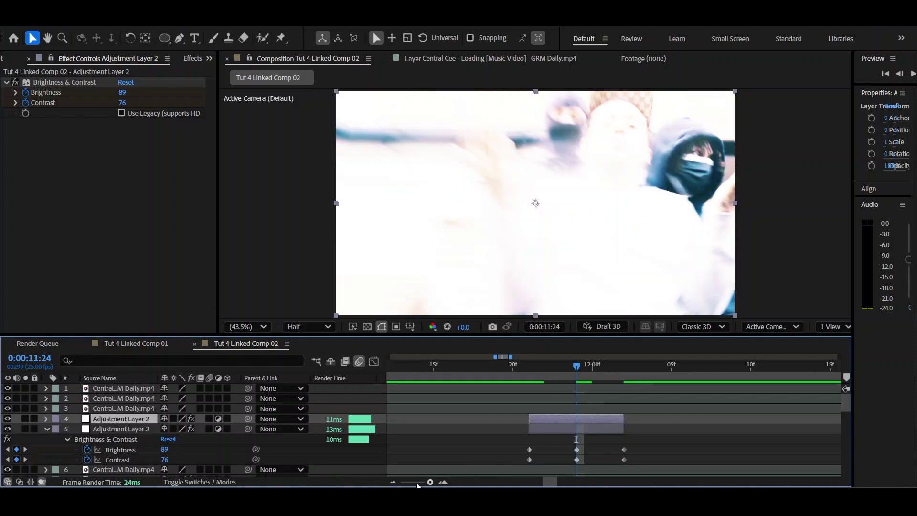
pyautogui.click(393, 482)
pyautogui.click(393, 483)
pyautogui.scroll(-2, 604, 395)
pyautogui.scroll(1, 588, 396)
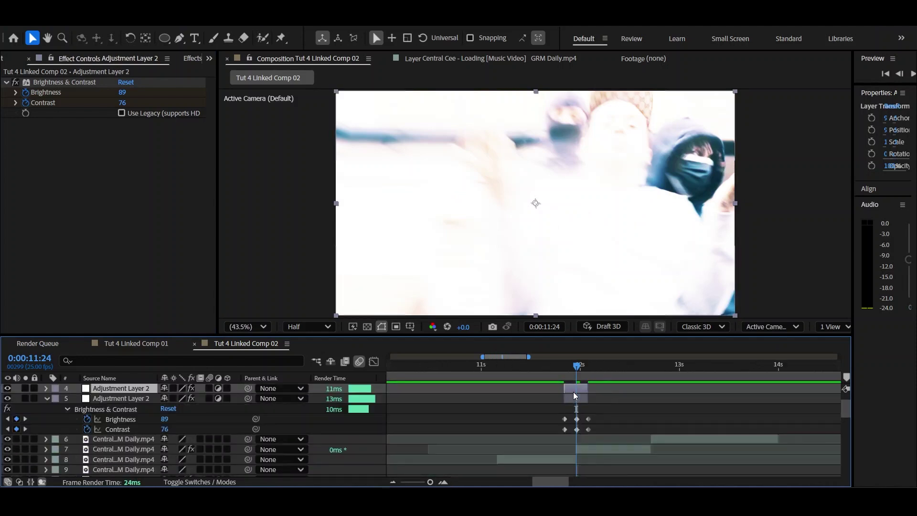
pyautogui.moveTo(574, 391); pyautogui.dragTo(500, 371)
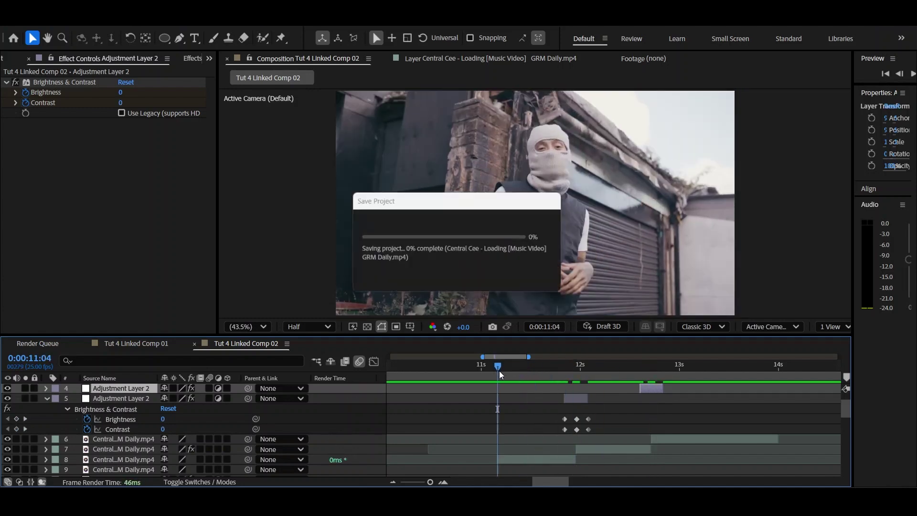
# - Play back the flash transition from about 0:00:11:04 through the sped-up clip to review both brightness flashes
pyautogui.press('space')
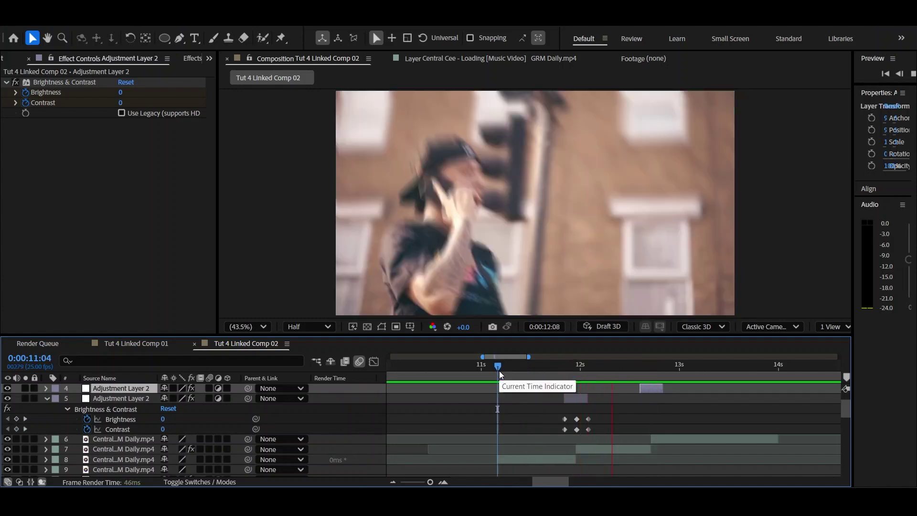
pyautogui.click(503, 368)
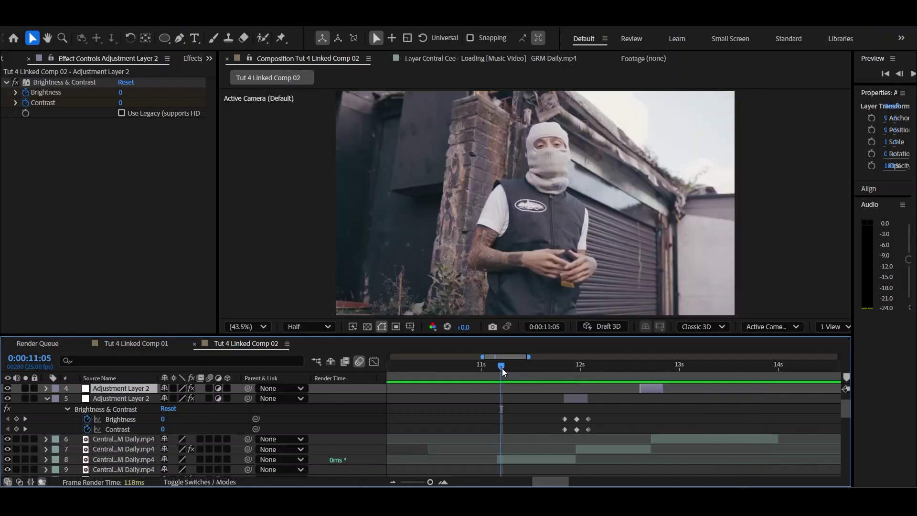
pyautogui.press('space')
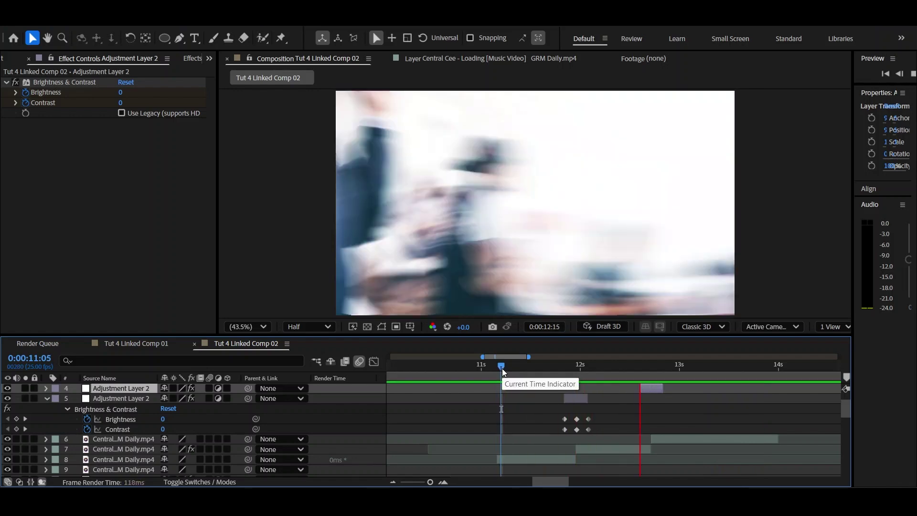
pyautogui.press('space')
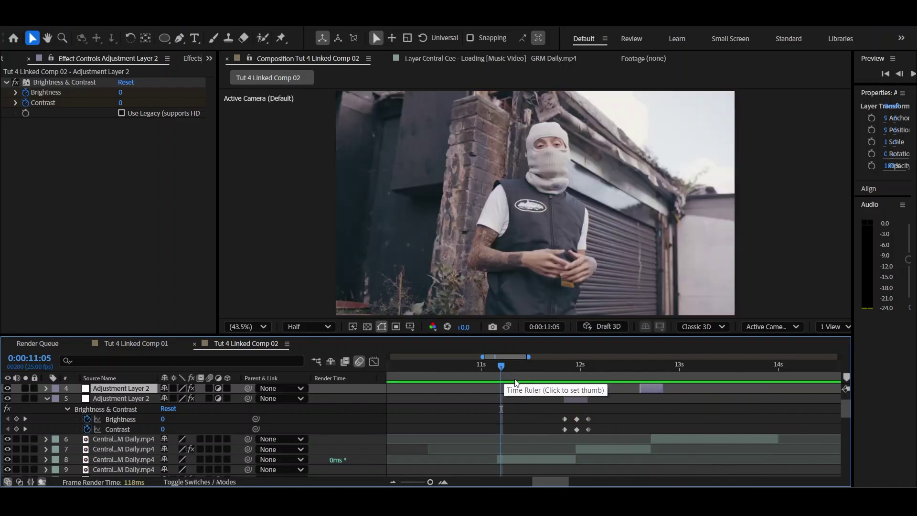
pyautogui.moveTo(500, 366); pyautogui.dragTo(541, 368)
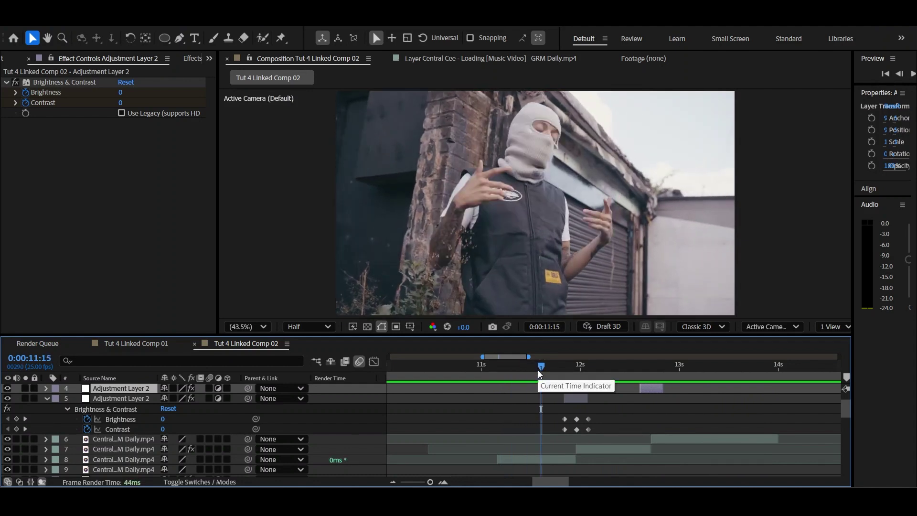
pyautogui.moveTo(515, 365)
pyautogui.mouseDown()
pyautogui.moveTo(505, 368)
pyautogui.moveTo(640, 367)
pyautogui.moveTo(505, 363)
pyautogui.moveTo(521, 365)
pyautogui.mouseUp()
pyautogui.click(547, 410)
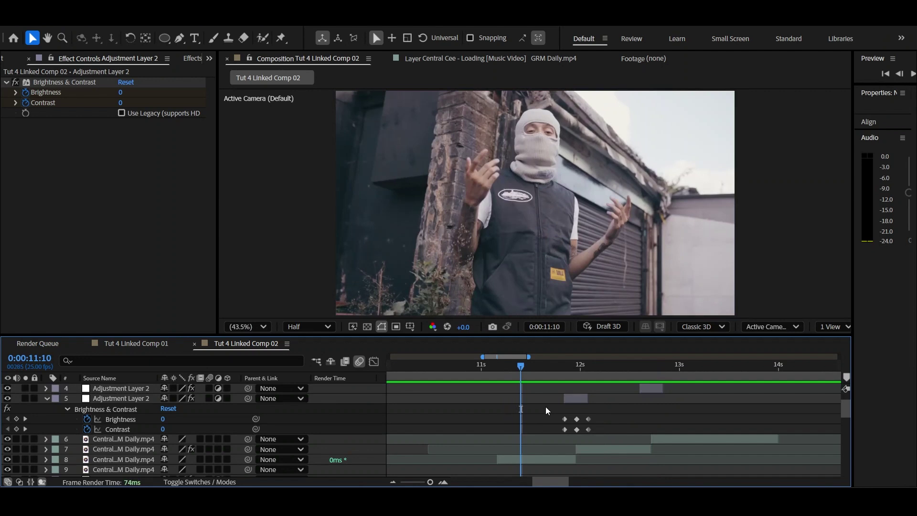
pyautogui.press('space')
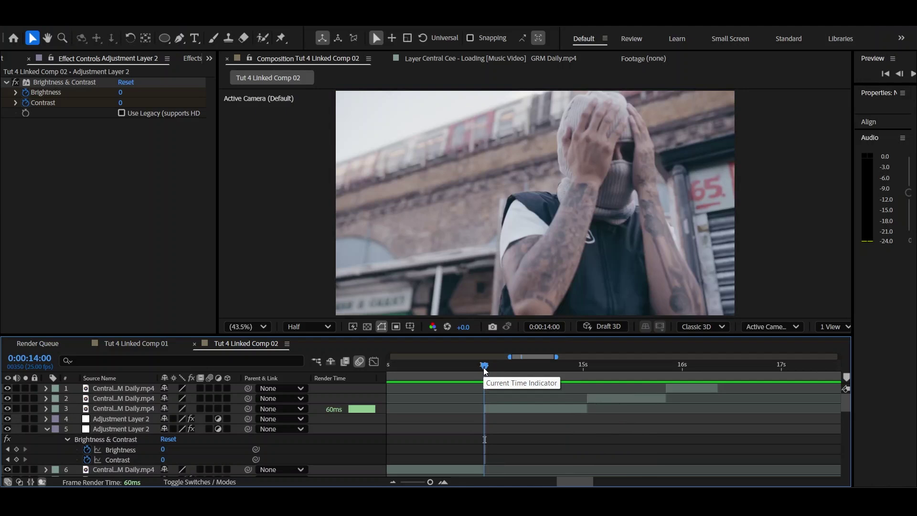
# - Duplicate the clip that starts at 0:00:15:01 and open its upper copy for editing with the Roto Brush tool
pyautogui.moveTo(485, 366); pyautogui.dragTo(587, 366)
pyautogui.click(610, 403)
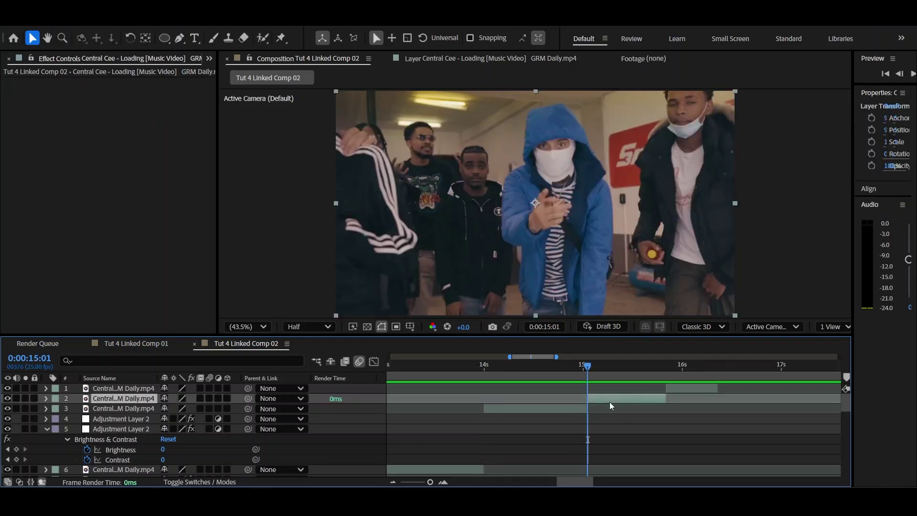
pyautogui.hotkey('ctrl', 'd')
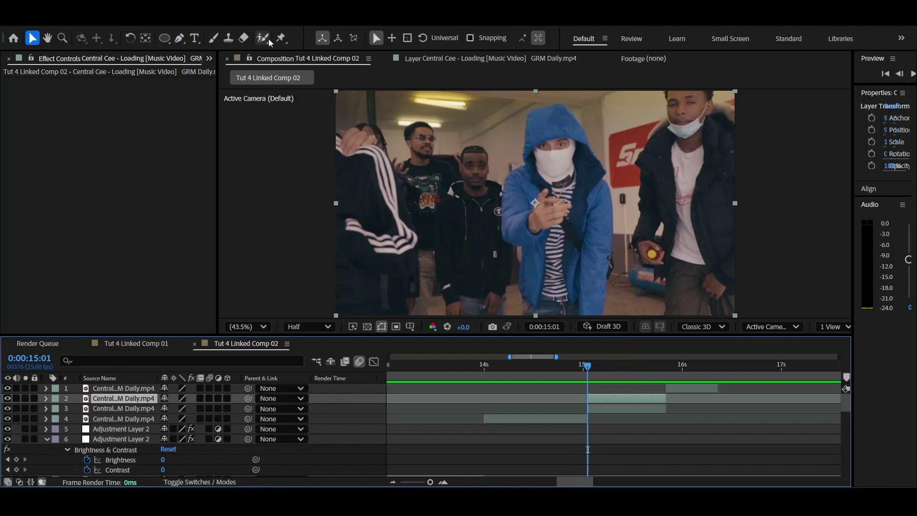
pyautogui.hotkey('alt', 'w')
pyautogui.doubleClick(556, 152)
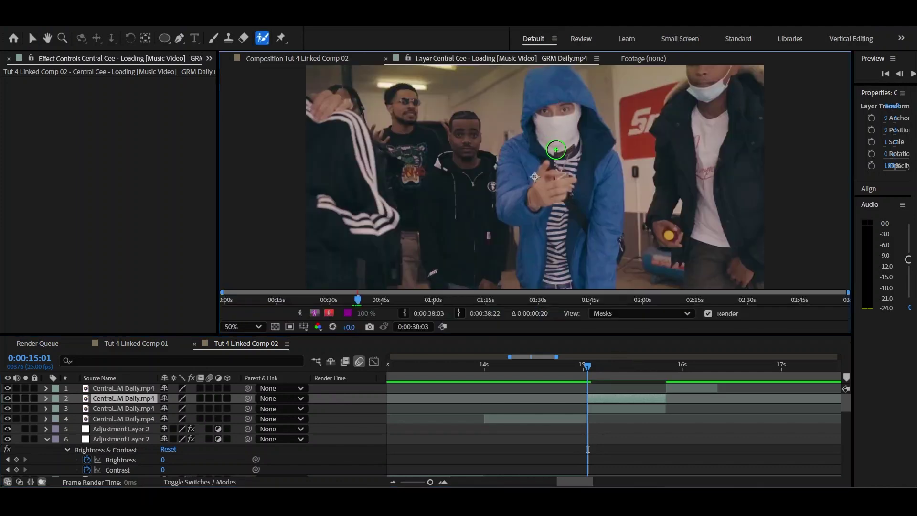
# - Paint Roto Brush foreground strokes over the head, torso and arm of the man in the blue hooded jacket
pyautogui.moveTo(468, 82); pyautogui.dragTo(480, 205)
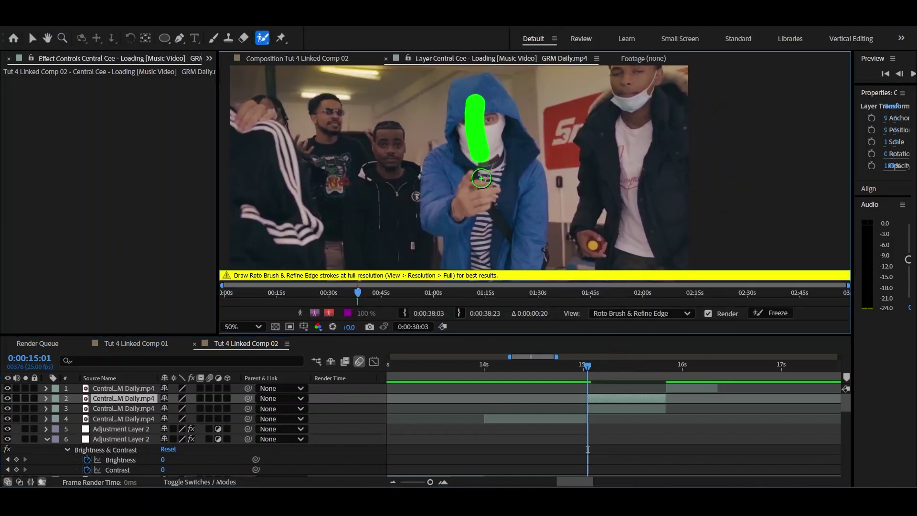
pyautogui.moveTo(483, 168); pyautogui.dragTo(477, 174)
pyautogui.moveTo(493, 139)
pyautogui.mouseDown()
pyautogui.moveTo(508, 181)
pyautogui.moveTo(507, 146)
pyautogui.mouseUp()
pyautogui.moveTo(446, 149)
pyautogui.mouseDown()
pyautogui.moveTo(432, 203)
pyautogui.moveTo(442, 213)
pyautogui.mouseUp()
# - Freeze the Roto Brush propagation for the duplicated clip, check the cutout outline on several frames, and return to the composition view
pyautogui.click(294, 59)
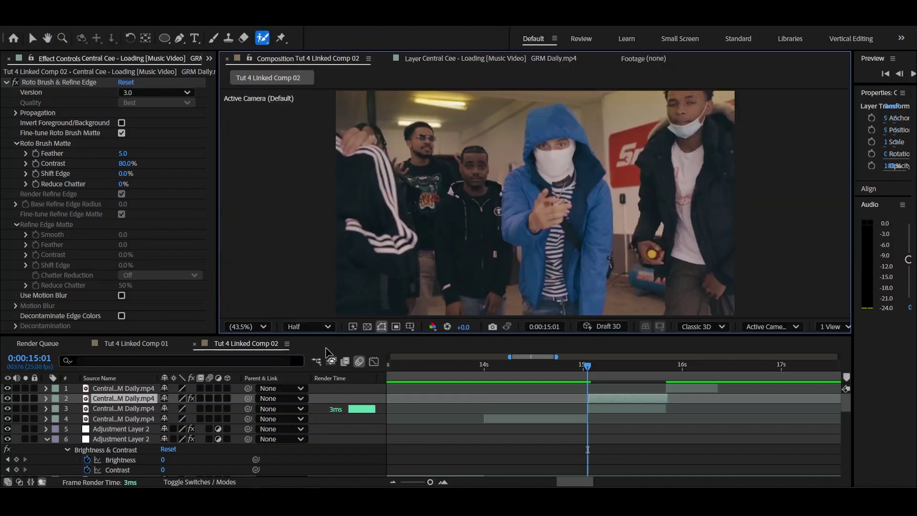
pyautogui.click(447, 59)
pyautogui.click(310, 58)
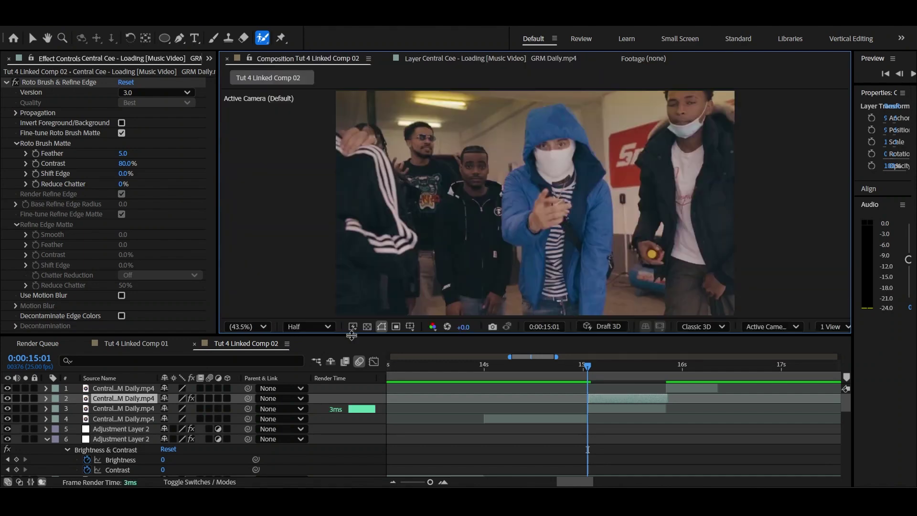
pyautogui.click(308, 326)
pyautogui.click(430, 58)
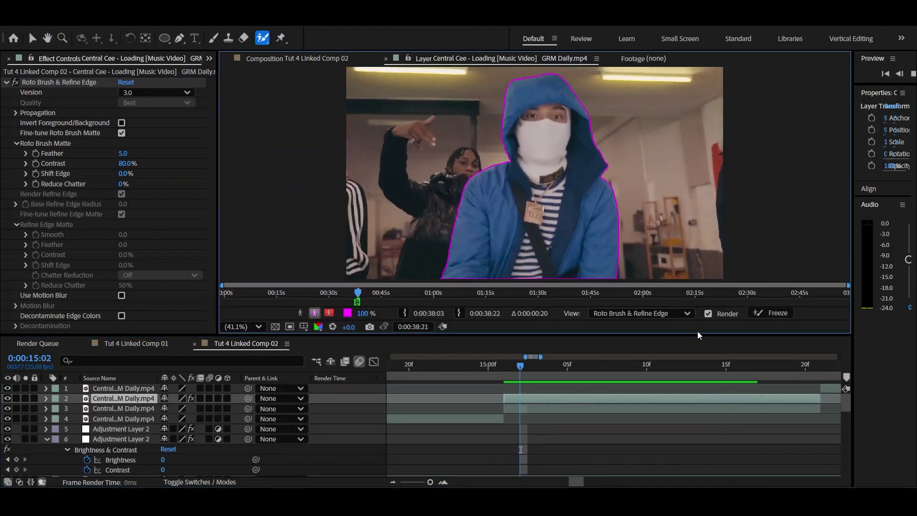
pyautogui.click(783, 314)
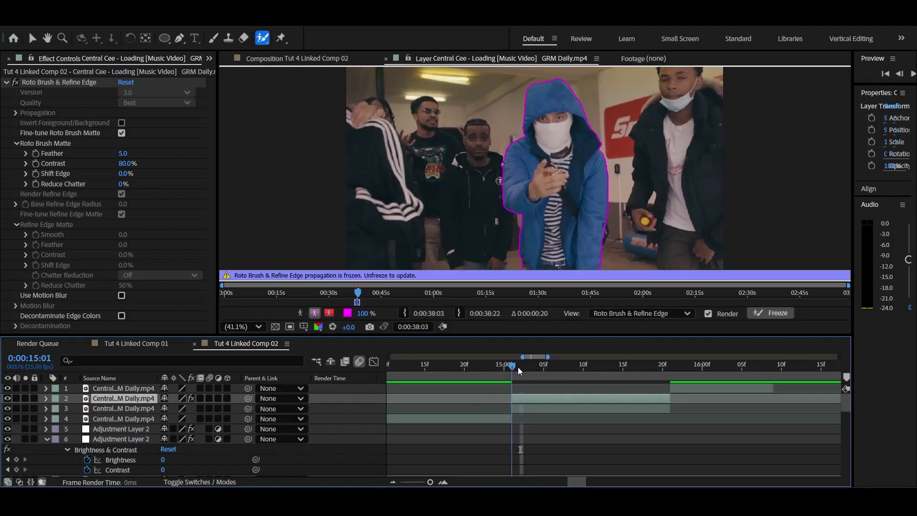
pyautogui.moveTo(540, 366)
pyautogui.mouseDown()
pyautogui.moveTo(514, 368)
pyautogui.moveTo(527, 368)
pyautogui.mouseUp()
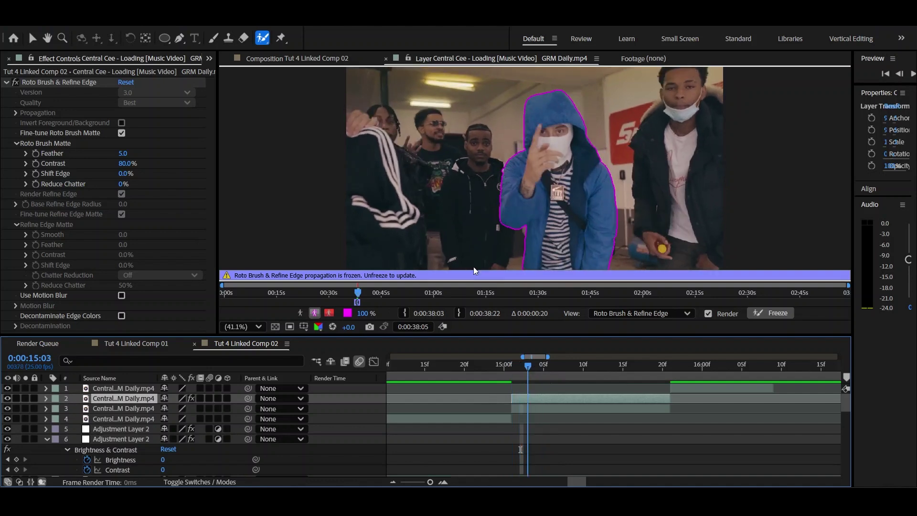
pyautogui.click(302, 60)
# - Extend the end of the preceding clip one frame past the cut at 0:00:15:01
pyautogui.moveTo(516, 374)
pyautogui.mouseDown()
pyautogui.moveTo(434, 371)
pyautogui.moveTo(548, 369)
pyautogui.moveTo(510, 367)
pyautogui.moveTo(530, 371)
pyautogui.moveTo(497, 382)
pyautogui.moveTo(545, 378)
pyautogui.moveTo(524, 380)
pyautogui.mouseUp()
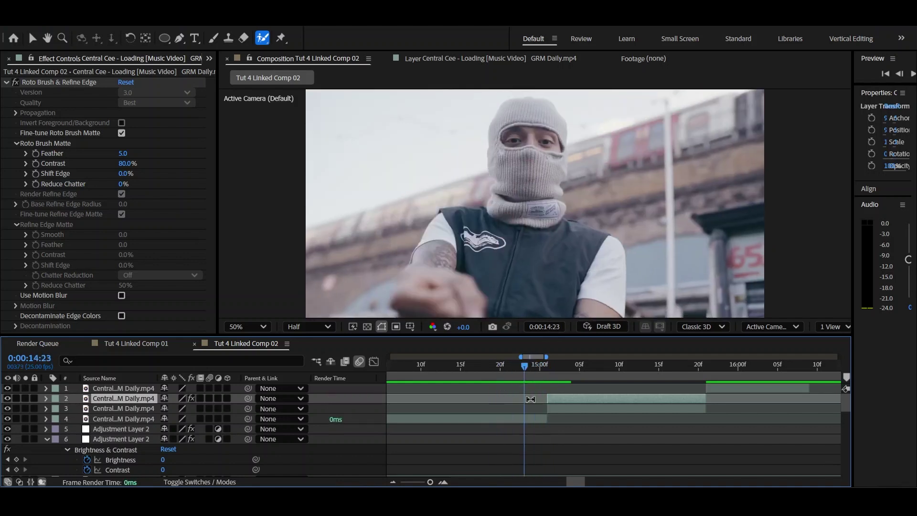
pyautogui.moveTo(535, 420); pyautogui.dragTo(550, 419)
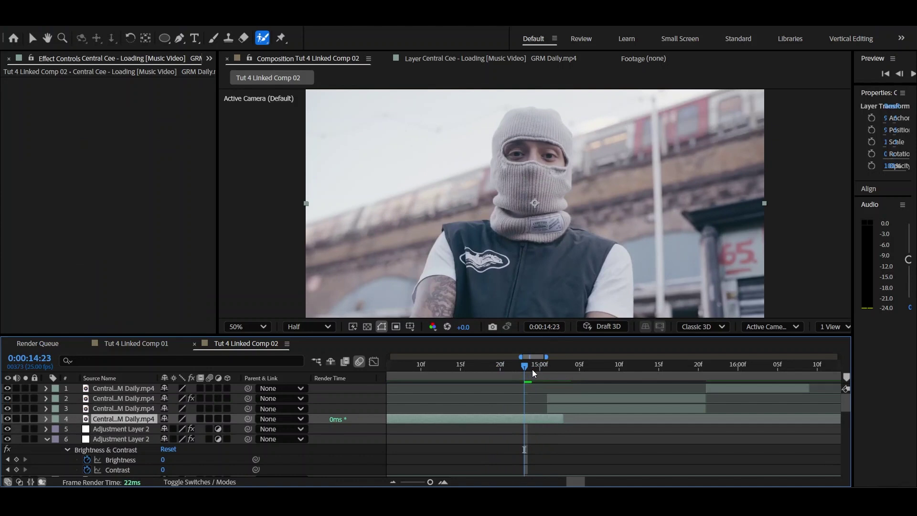
pyautogui.moveTo(533, 374); pyautogui.dragTo(545, 376)
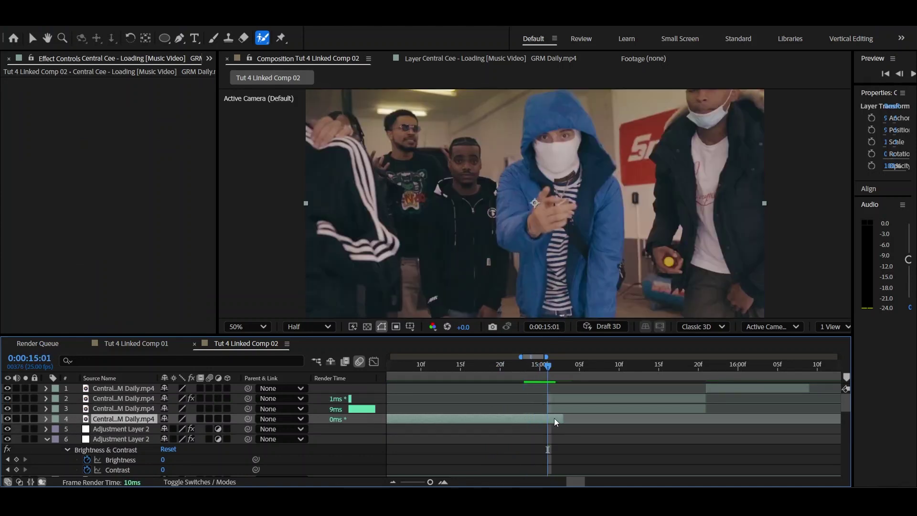
pyautogui.moveTo(555, 419); pyautogui.dragTo(544, 420)
pyautogui.moveTo(541, 375)
pyautogui.mouseDown()
pyautogui.moveTo(515, 373)
pyautogui.moveTo(540, 375)
pyautogui.mouseUp()
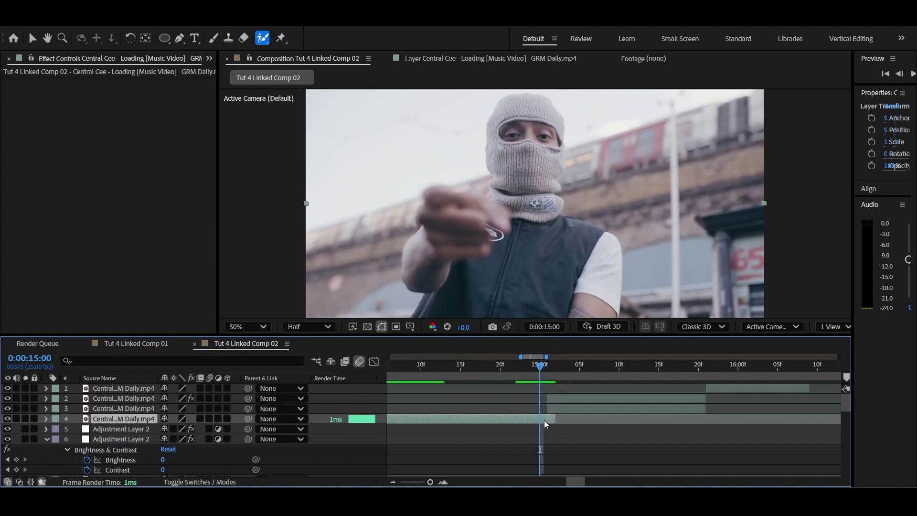
# - Duplicate the preceding clip at 0:00:15:01 and apply Freeze Frame to the upper copy
pyautogui.click(547, 368)
pyautogui.hotkey('ctrl', 'shift', 'd')
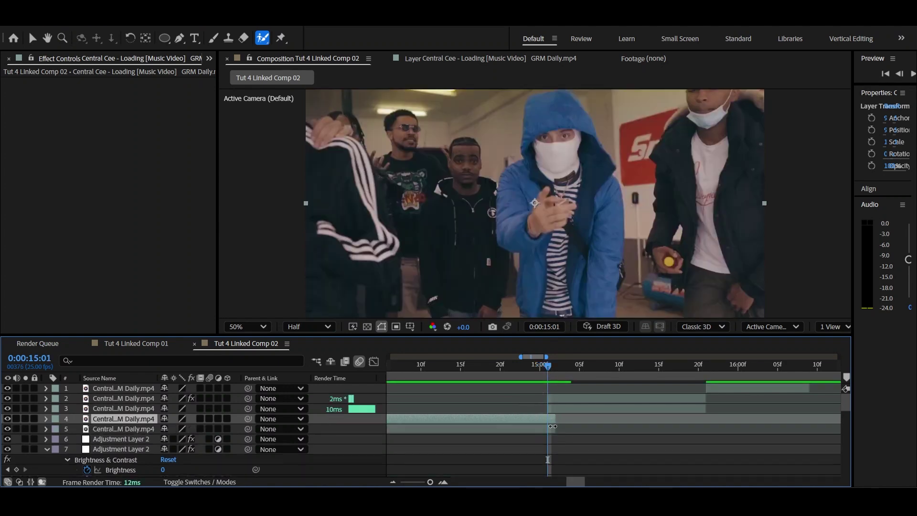
pyautogui.rightClick(547, 419)
pyautogui.moveTo(580, 143)
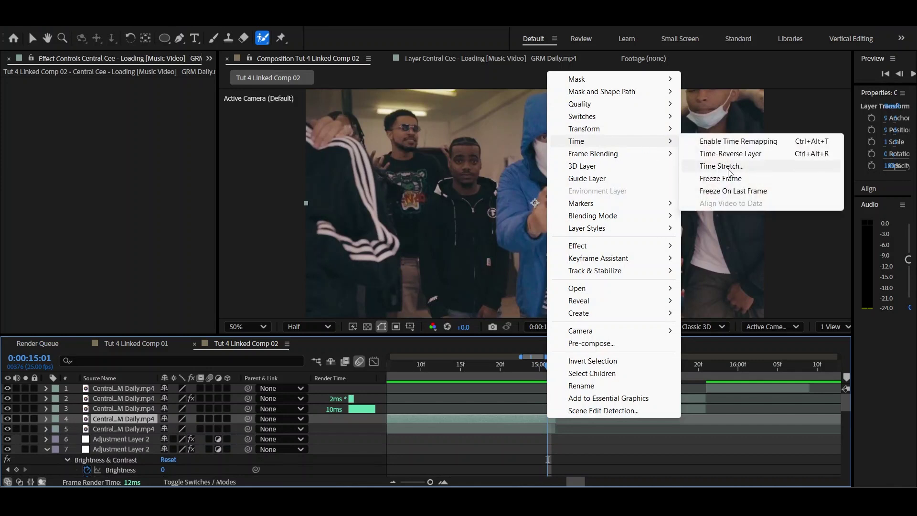
pyautogui.click(726, 177)
# - Place the frozen layer directly below the roto cutout, shift it to end with that clip, trim its start to 0:00:15:01, and preview
pyautogui.moveTo(532, 357); pyautogui.dragTo(669, 358)
pyautogui.click(701, 363)
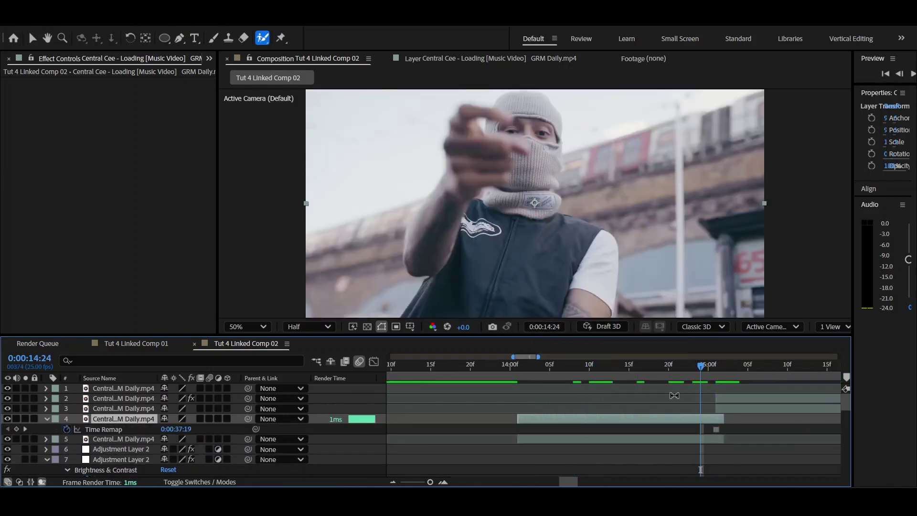
pyautogui.moveTo(149, 424); pyautogui.dragTo(146, 405)
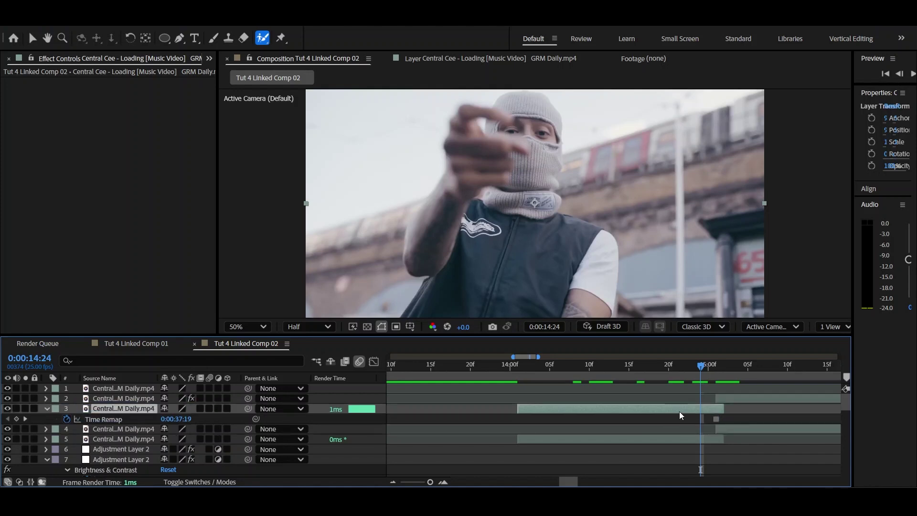
pyautogui.moveTo(679, 411); pyautogui.dragTo(709, 397)
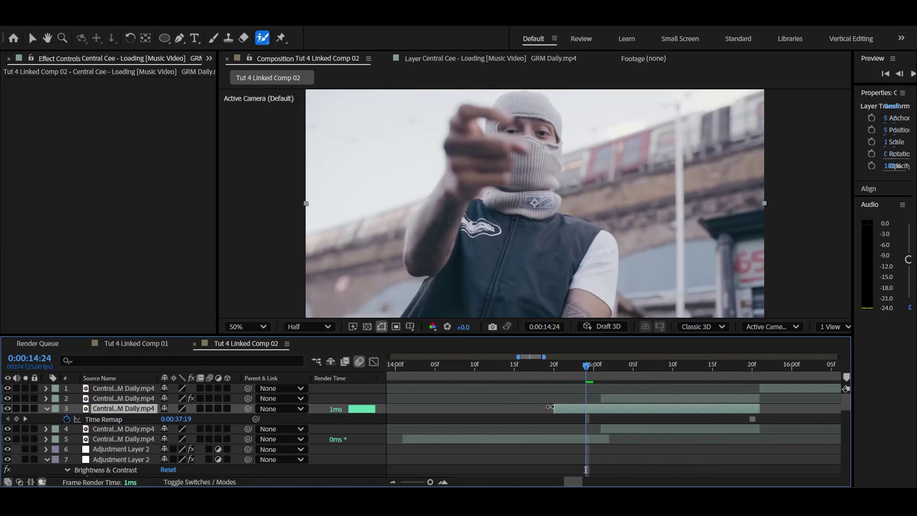
pyautogui.moveTo(553, 409); pyautogui.dragTo(609, 407)
pyautogui.press('space')
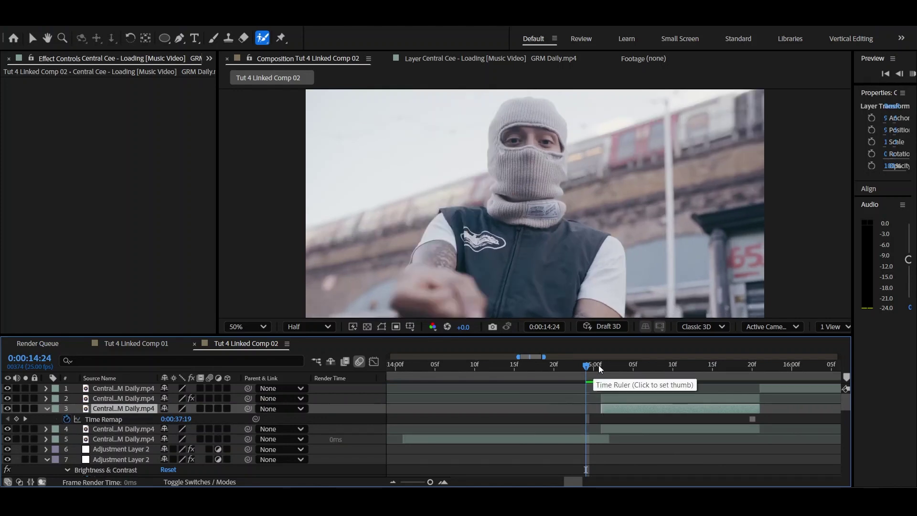
pyautogui.press('space')
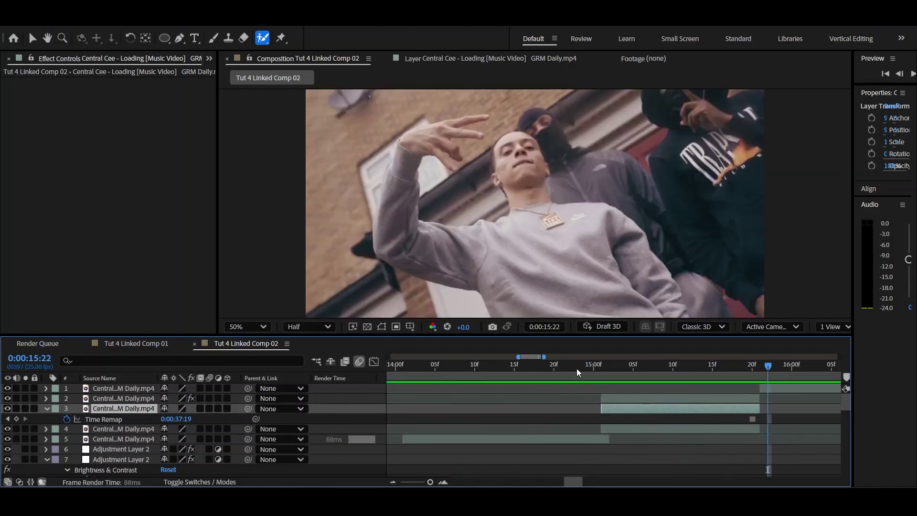
# - Keyframe the frozen layer's Position at 960, 540 on 0:00:15:01 and at 960, 815 on 0:00:15:04
pyautogui.click(585, 369)
pyautogui.click(603, 366)
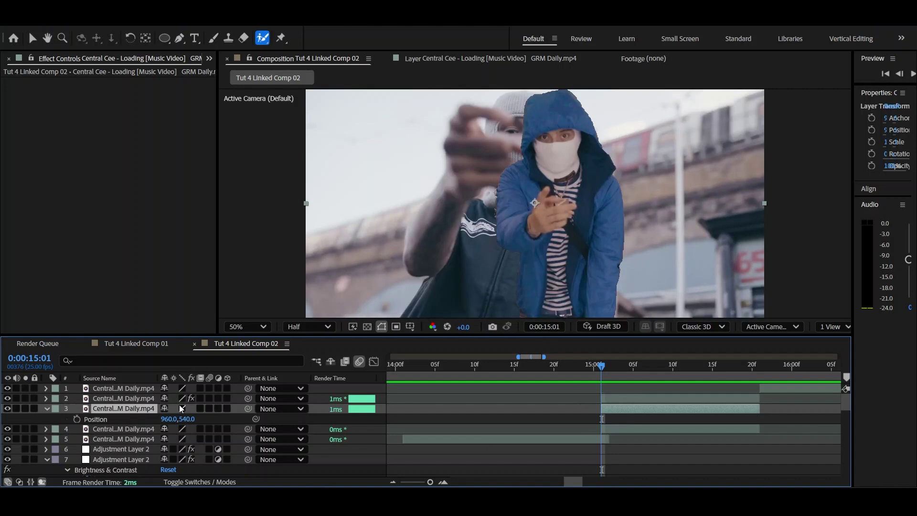
pyautogui.click(77, 419)
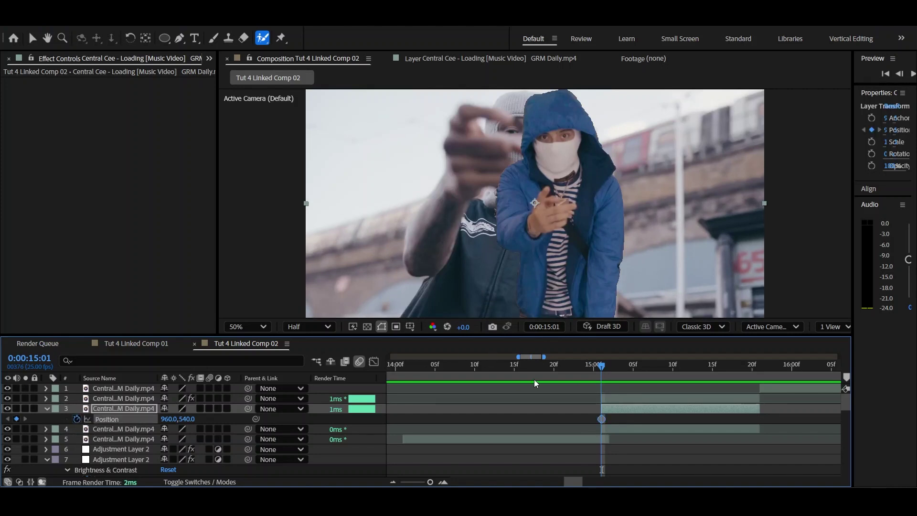
pyautogui.click(641, 367)
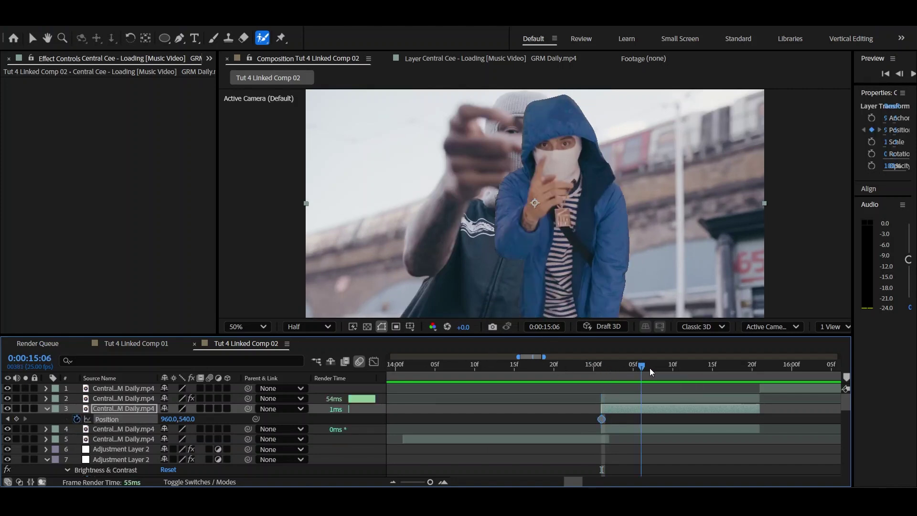
pyautogui.moveTo(650, 368); pyautogui.dragTo(633, 370)
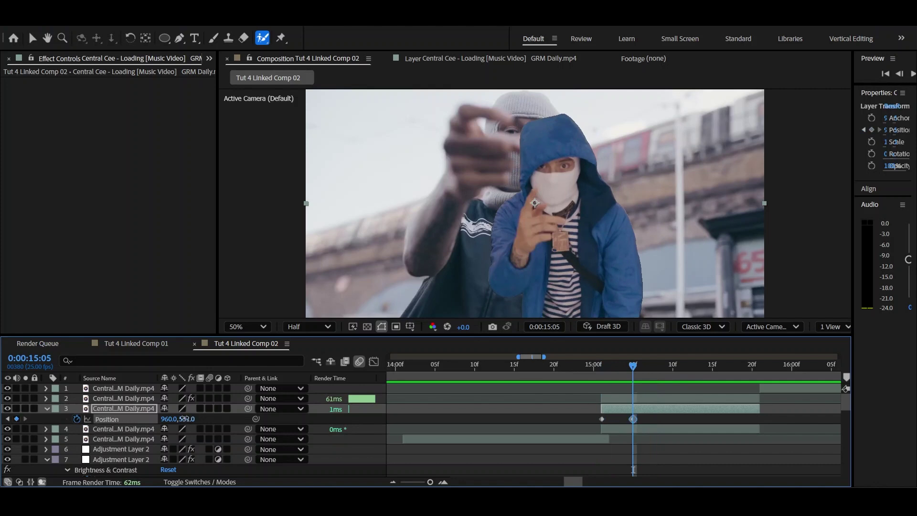
pyautogui.moveTo(185, 419); pyautogui.dragTo(623, 419)
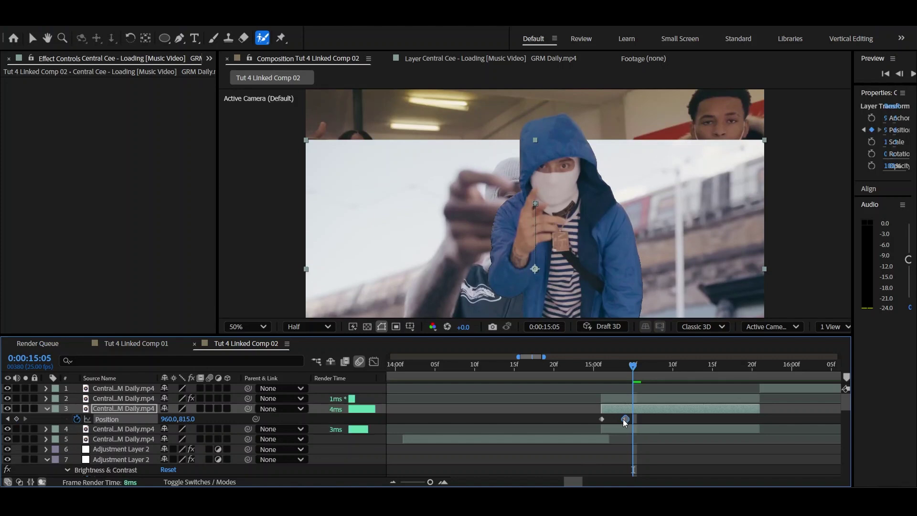
# - Add Position keyframes to the frozen layer of 960, 348 at 0:00:15:11 and 960, 945 at 0:00:15:17
pyautogui.click(672, 370)
pyautogui.click(684, 372)
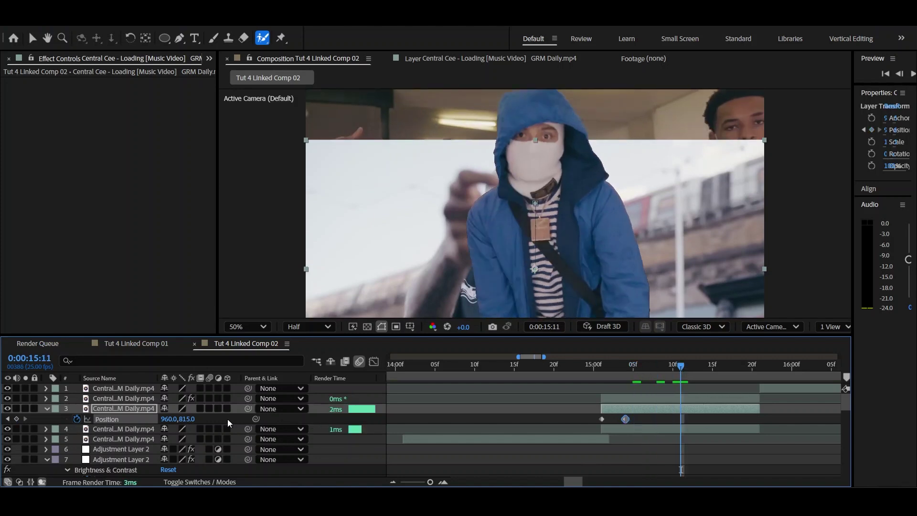
pyautogui.moveTo(190, 419); pyautogui.dragTo(620, 368)
pyautogui.moveTo(686, 368); pyautogui.dragTo(728, 368)
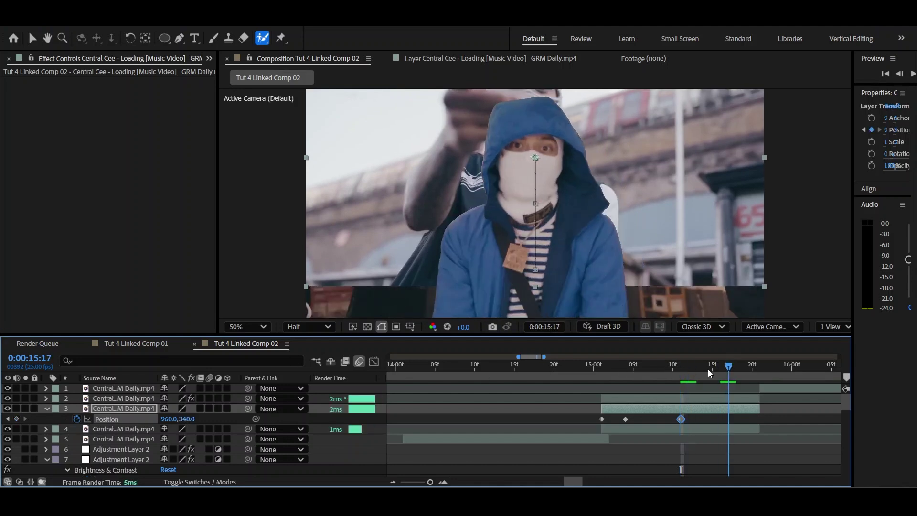
pyautogui.moveTo(187, 419); pyautogui.dragTo(688, 275)
# - Fit the composition in the viewer and play back the frozen layer's position animation from 0:00:15:01
pyautogui.scroll(-2, 471, 277)
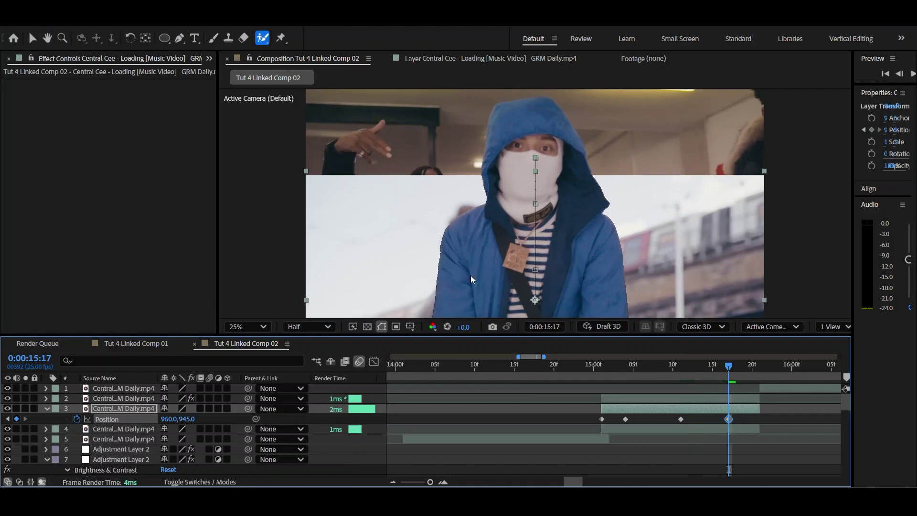
pyautogui.click(240, 328)
pyautogui.click(261, 106)
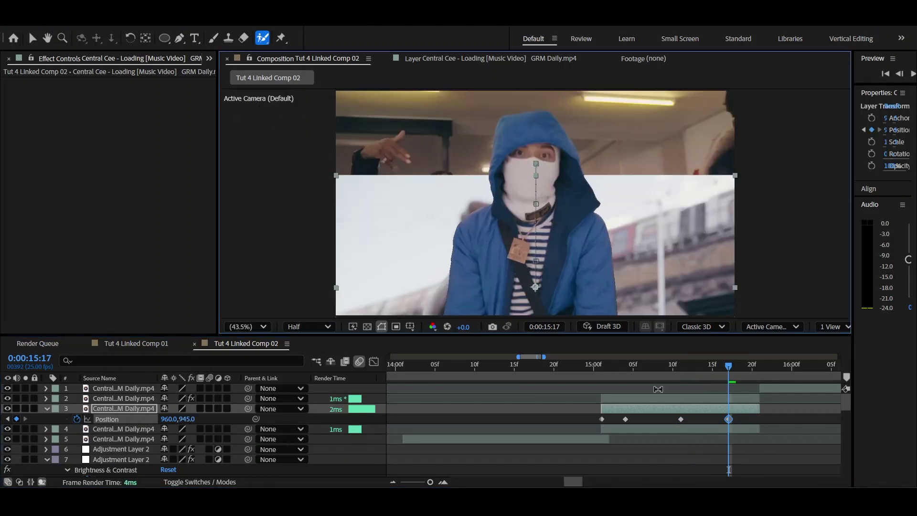
pyautogui.click(603, 365)
pyautogui.press('space')
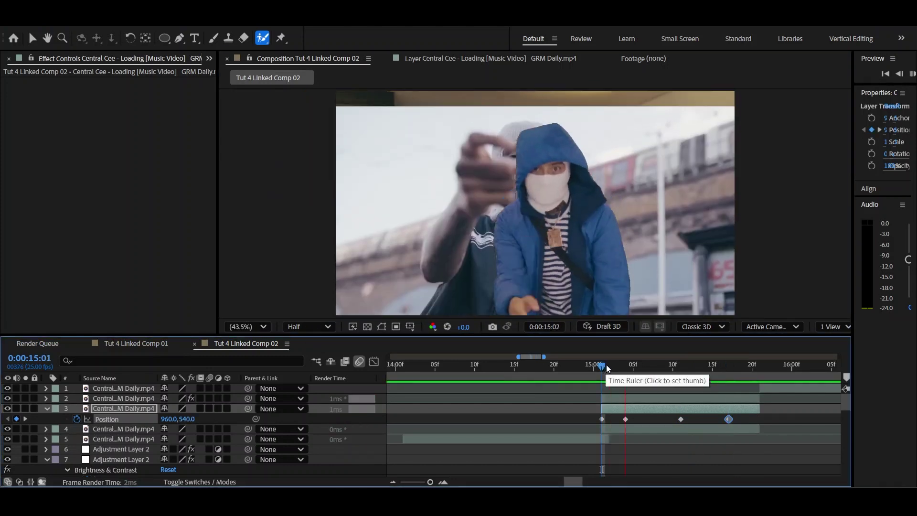
pyautogui.press('space')
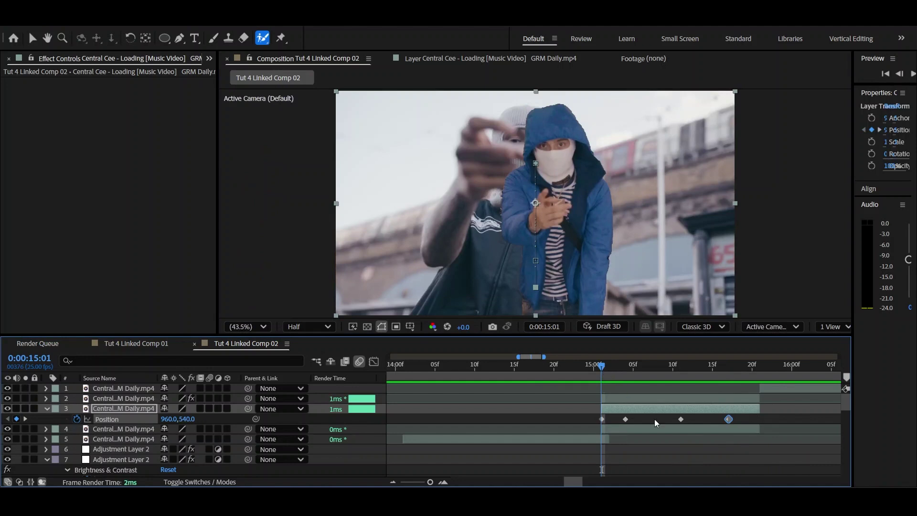
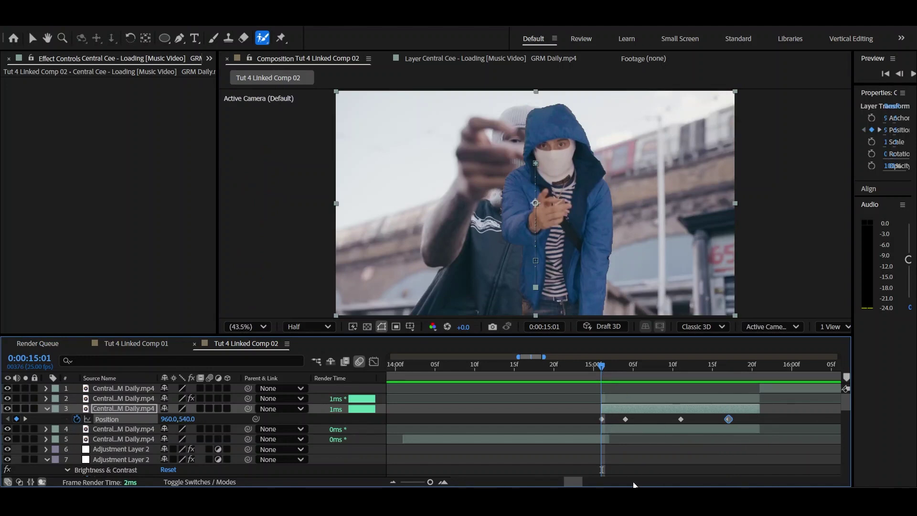
# - Animate the frozen layer's Scale from 100% down to 0% by 0:00:15:17, reveal its keyframed properties, and preview the motion
pyautogui.press('s')
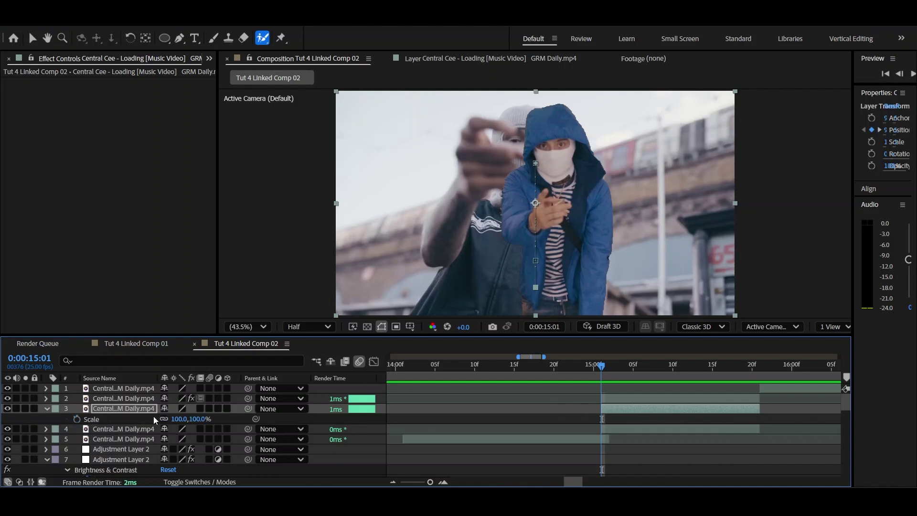
pyautogui.click(77, 419)
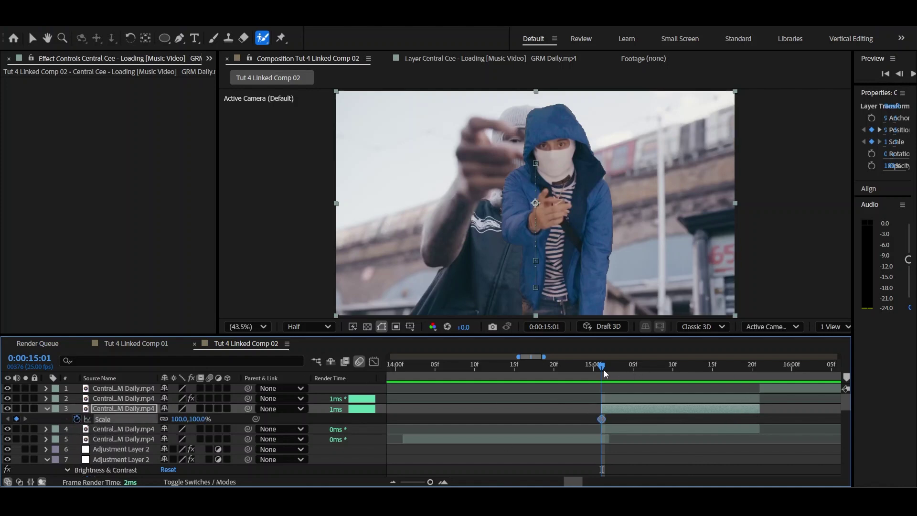
pyautogui.click(657, 367)
pyautogui.click(710, 368)
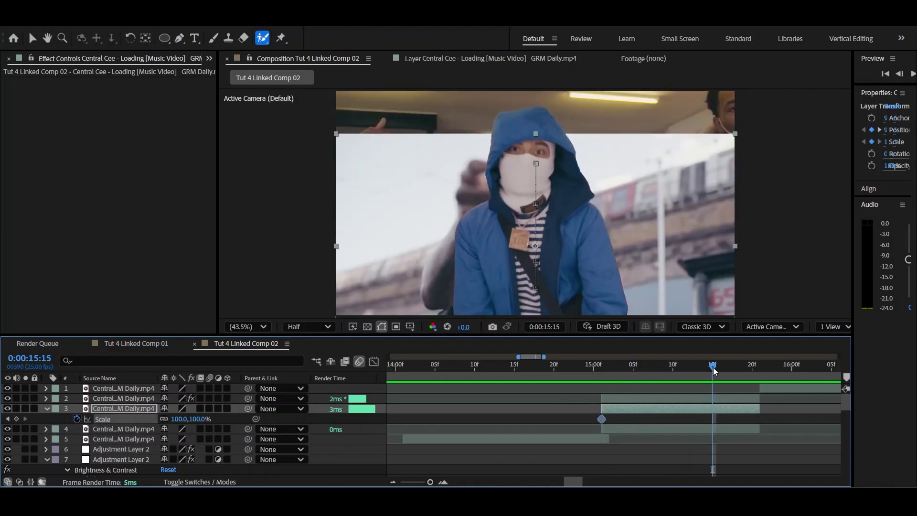
pyautogui.press('u')
pyautogui.press('k')
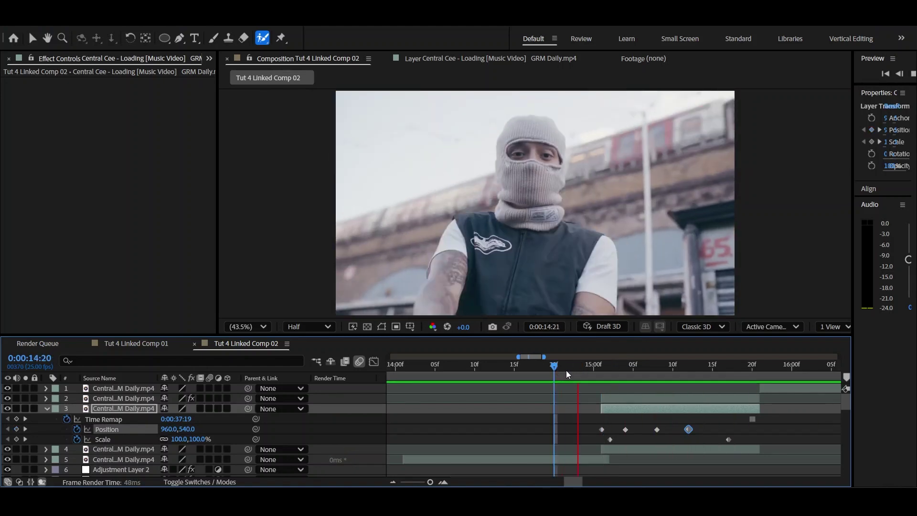
pyautogui.press('space')
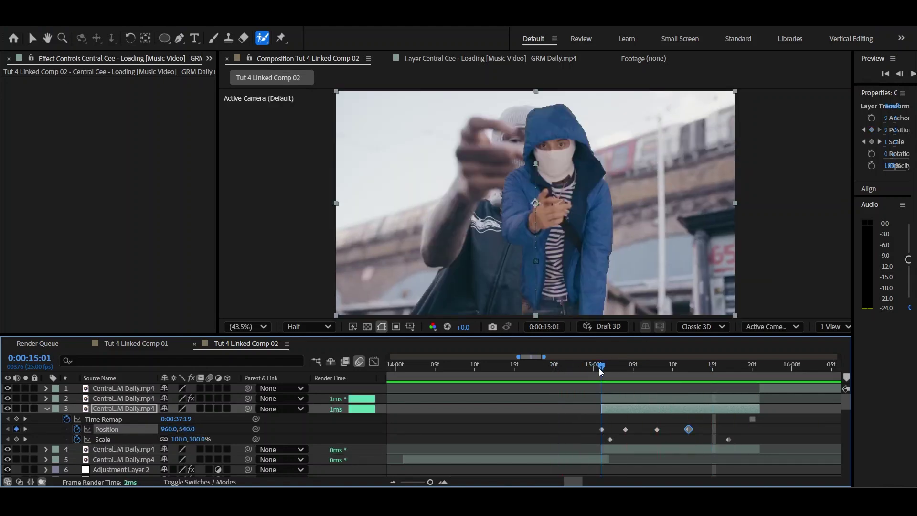
# - Apply Easy Ease to all of the frozen layer's Position and Scale keyframes
pyautogui.moveTo(570, 422); pyautogui.dragTo(735, 440)
pyautogui.press('F9')
pyautogui.click(627, 409)
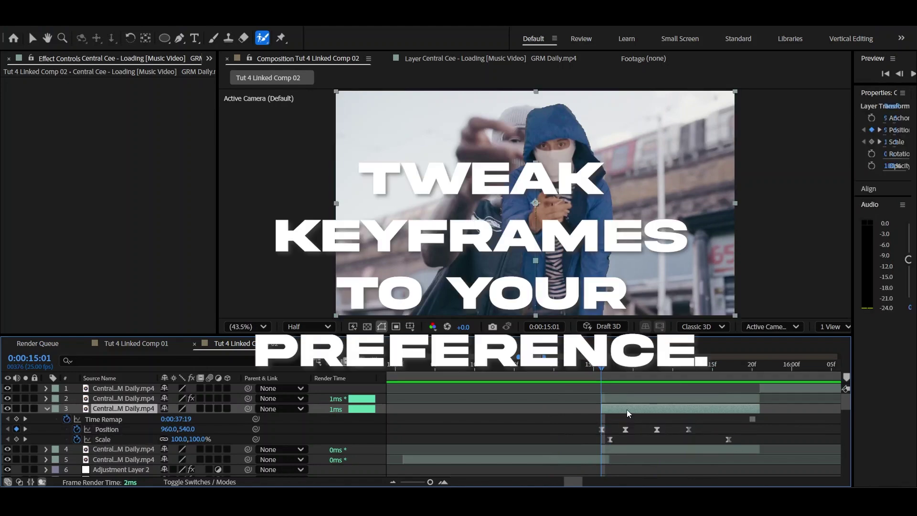
# - Add eased Rotation keyframes to the frozen layer at 0:00:15:01, 0:00:15:04, 0:00:15:08 and 0:00:15:13, and enable its motion blur
pyautogui.hotkey('alt', 'shift', 'r')
pyautogui.press('u')
pyautogui.moveTo(604, 366); pyautogui.dragTo(625, 367)
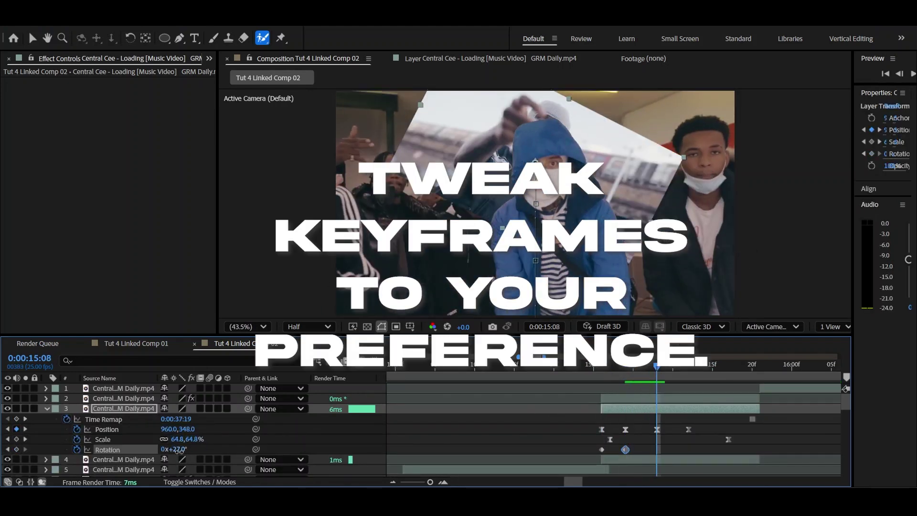
pyautogui.click(669, 366)
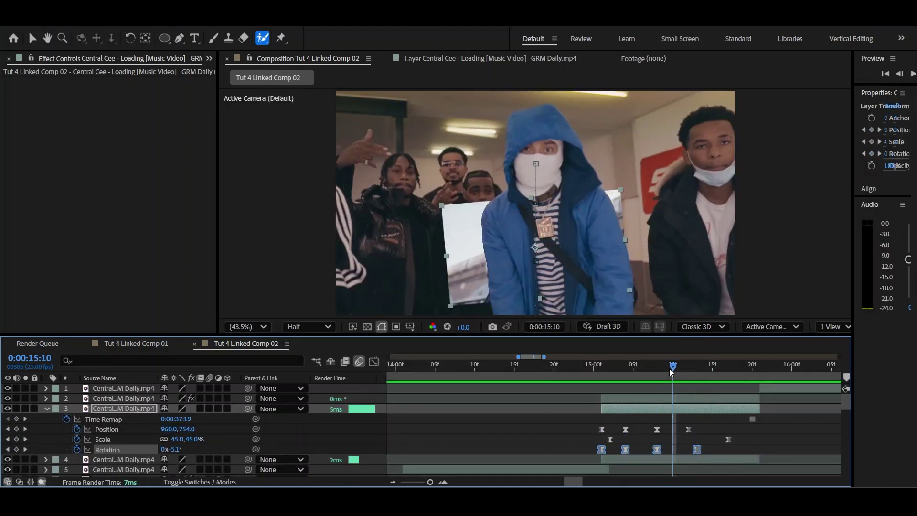
pyautogui.click(209, 409)
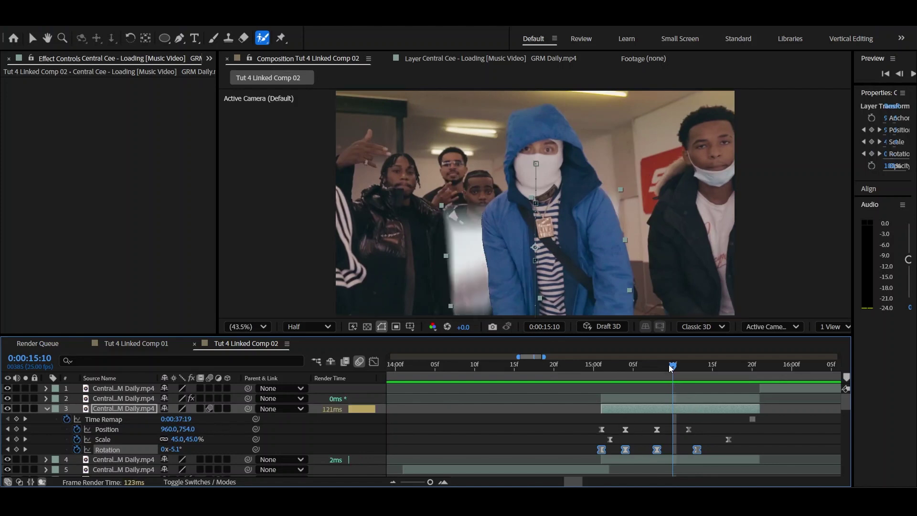
pyautogui.moveTo(670, 368); pyautogui.dragTo(618, 374)
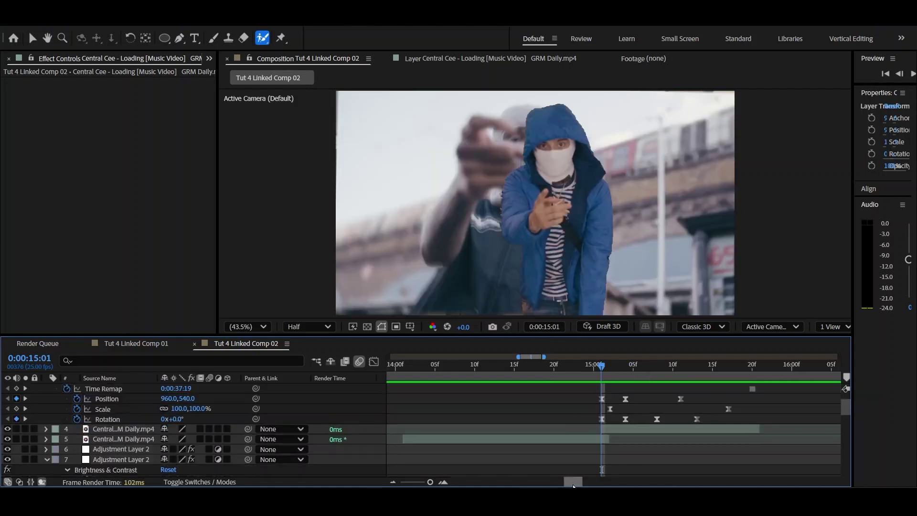
# - Duplicate the Brightness & Contrast flash layer, place two stacked copies over the 0:00:15:01 cut above all other layers, and preview the transition
pyautogui.moveTo(575, 481); pyautogui.dragTo(552, 481)
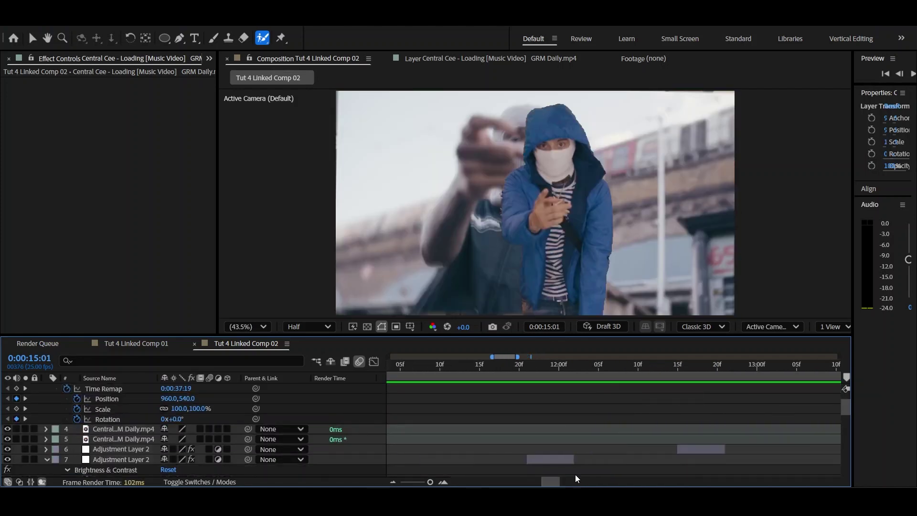
pyautogui.scroll(-3, 575, 478)
pyautogui.click(686, 420)
pyautogui.hotkey('ctrl', 'd')
pyautogui.moveTo(694, 418); pyautogui.dragTo(726, 418)
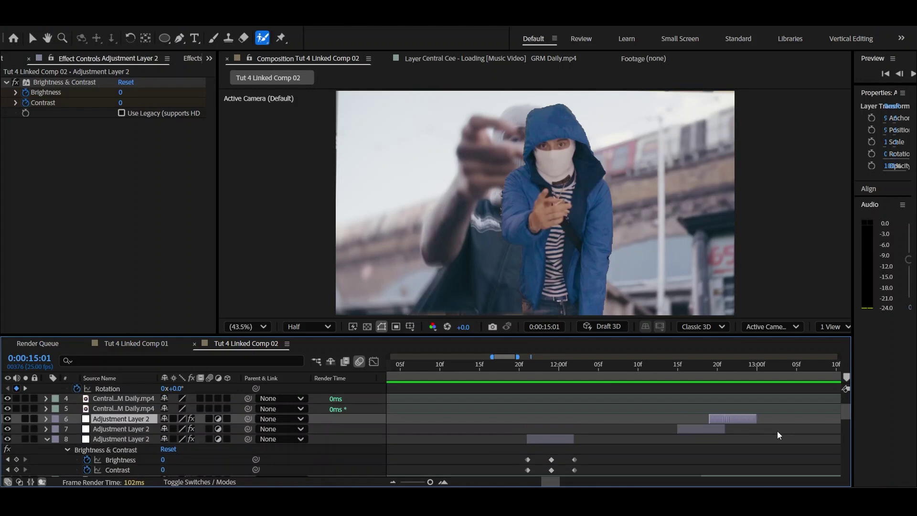
pyautogui.moveTo(778, 431); pyautogui.dragTo(657, 418)
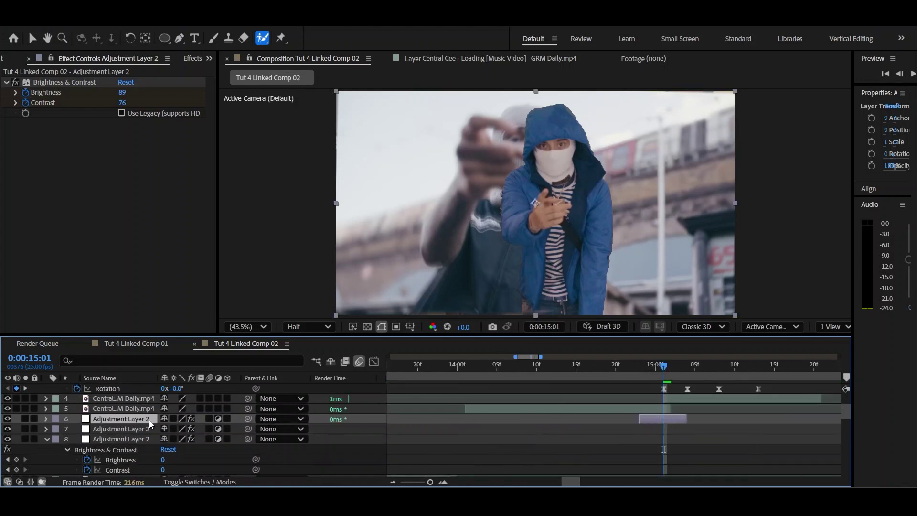
pyautogui.moveTo(133, 418); pyautogui.dragTo(137, 388)
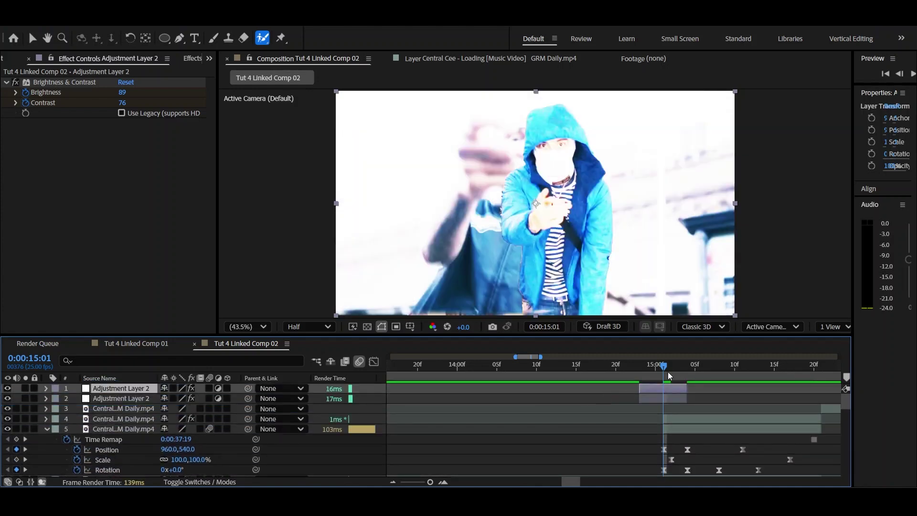
pyautogui.moveTo(653, 370); pyautogui.dragTo(593, 368)
pyautogui.press('space')
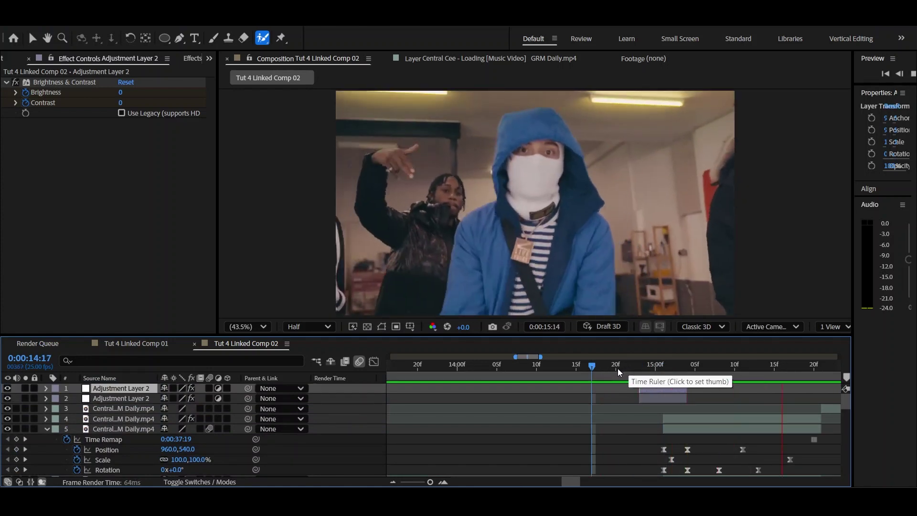
pyautogui.press('space')
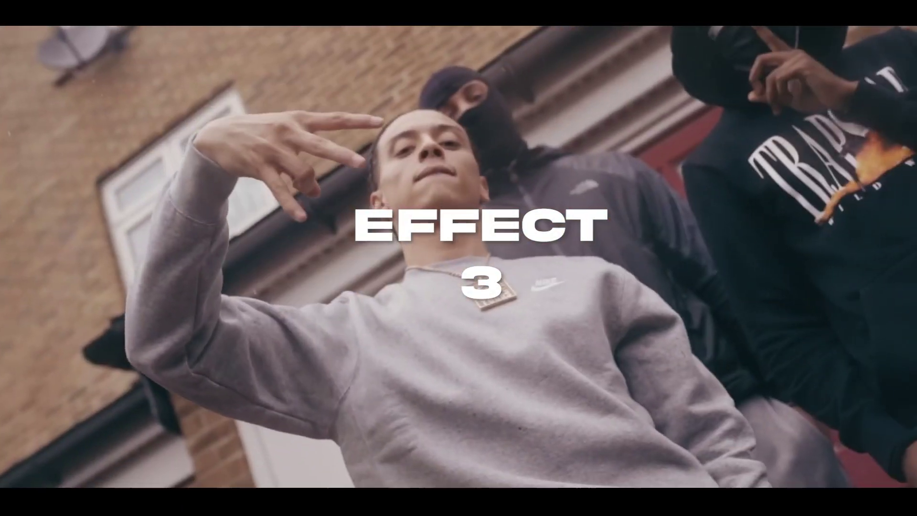
# - Duplicate the clip that starts at 0:00:15:21 and freeze the copy on its first frame
pyautogui.click(618, 408)
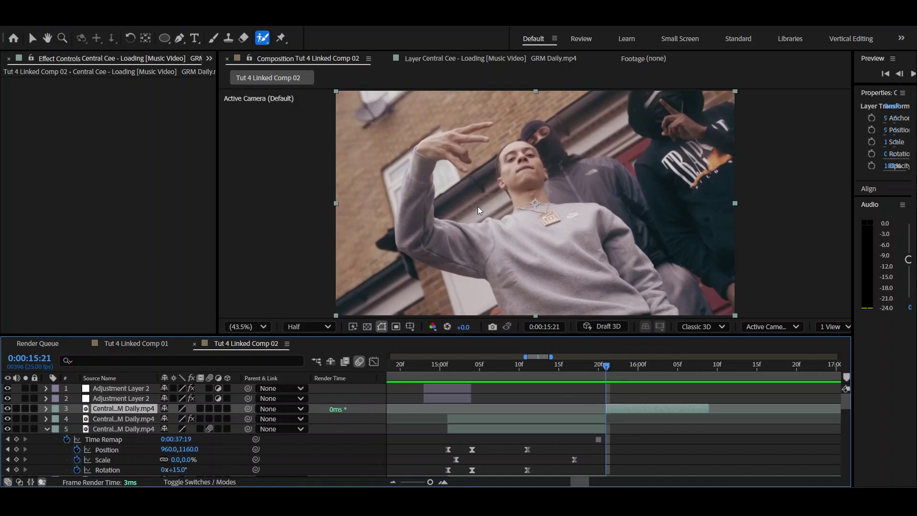
pyautogui.moveTo(589, 369); pyautogui.dragTo(606, 377)
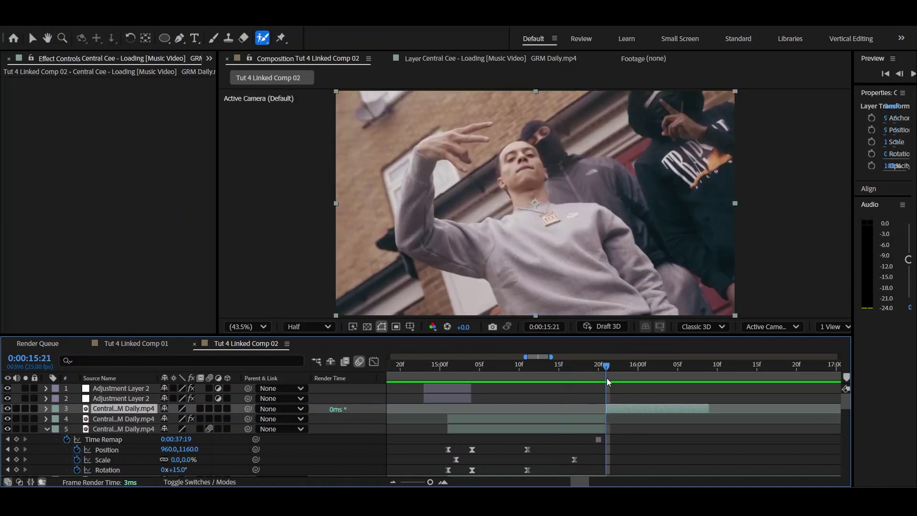
pyautogui.hotkey('ctrl', 'd')
pyautogui.rightClick(609, 409)
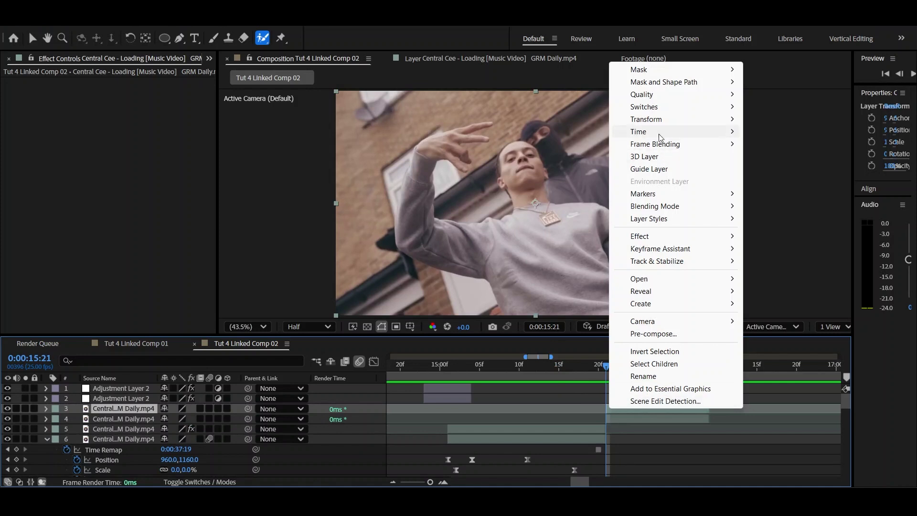
pyautogui.moveTo(669, 132)
pyautogui.click(776, 169)
# - Shift the frozen copy to start at 0:00:15:10, split off and delete everything after 0:00:15:21, and preview the result
pyautogui.moveTo(644, 408); pyautogui.dragTo(555, 405)
pyautogui.hotkey('ctrl', 'shift', 'd')
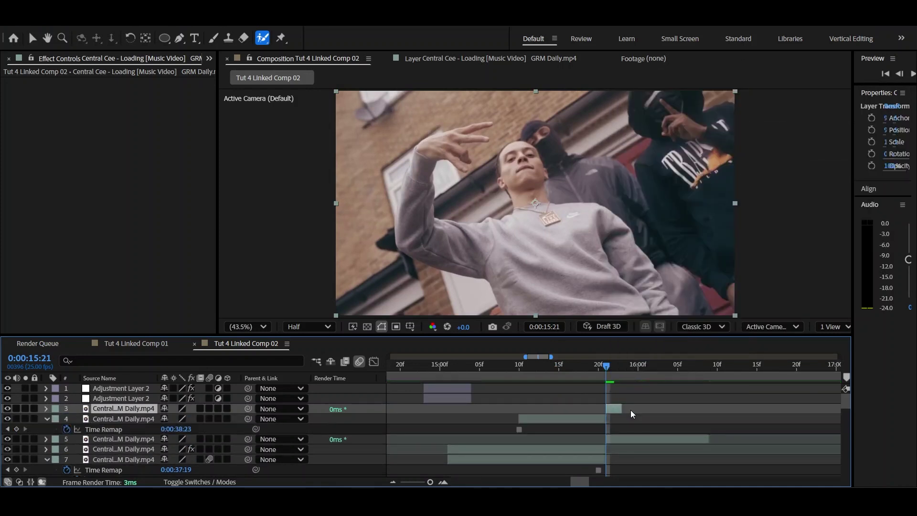
pyautogui.press('Delete')
pyautogui.moveTo(597, 368); pyautogui.dragTo(494, 374)
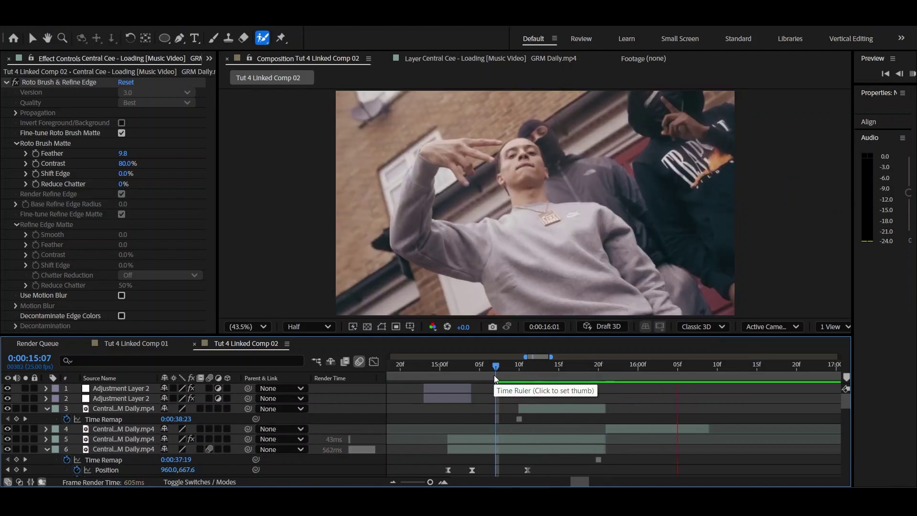
pyautogui.click(445, 372)
pyautogui.click(463, 367)
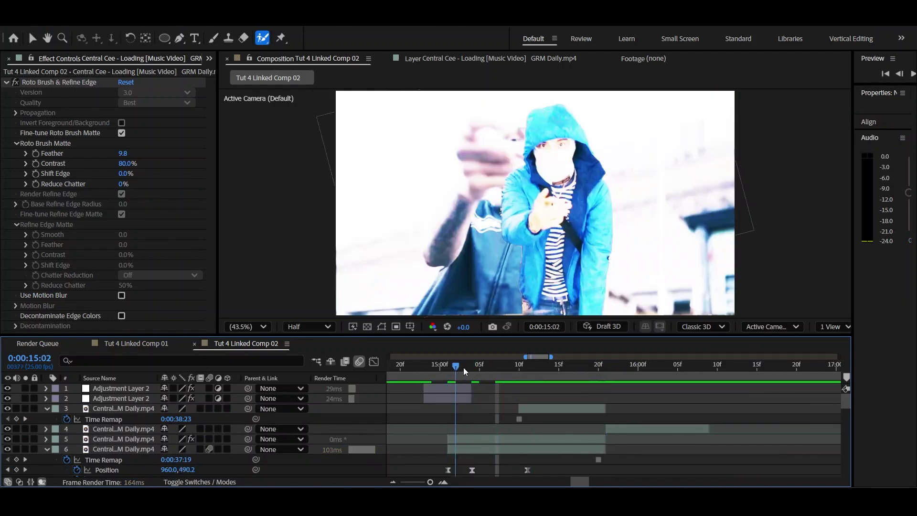
pyautogui.click(453, 376)
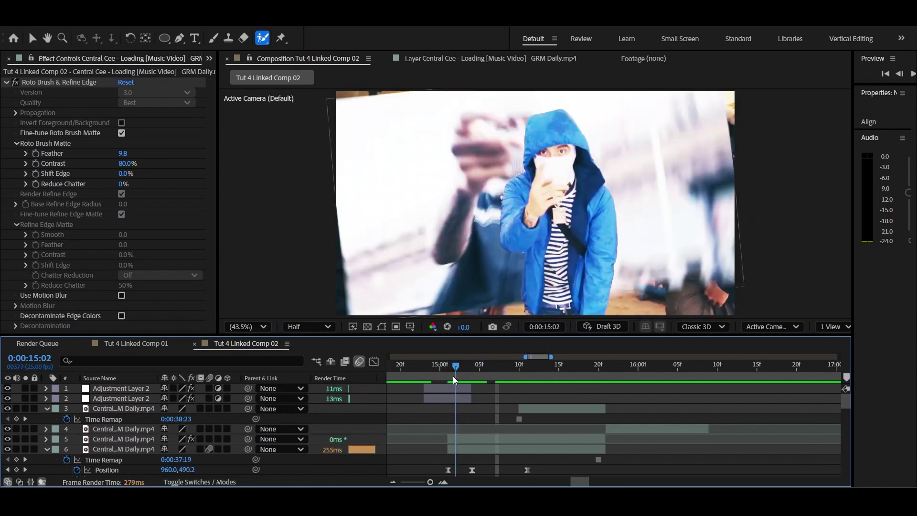
pyautogui.press('space')
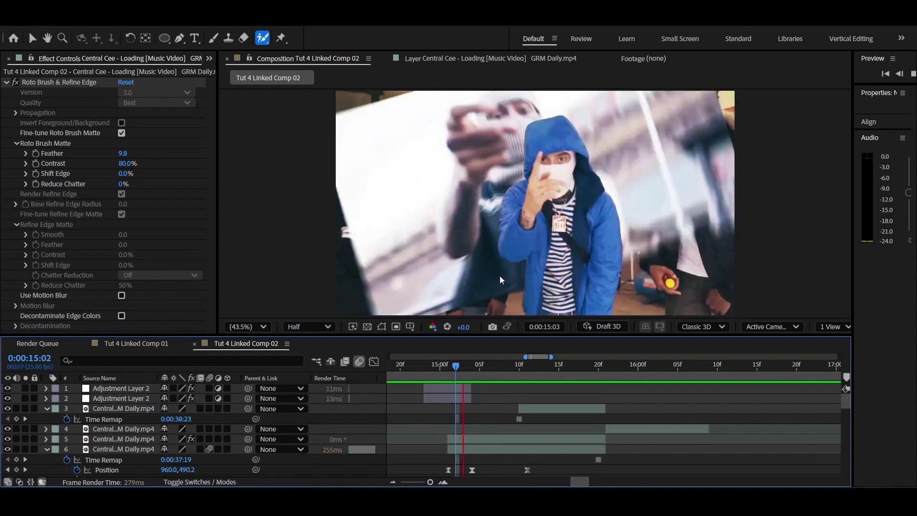
# - At 0:00:15:10, draw a closed Pen mask on the frozen copy around the background gap between the raised arm, hand, face and shoulder
pyautogui.click(520, 366)
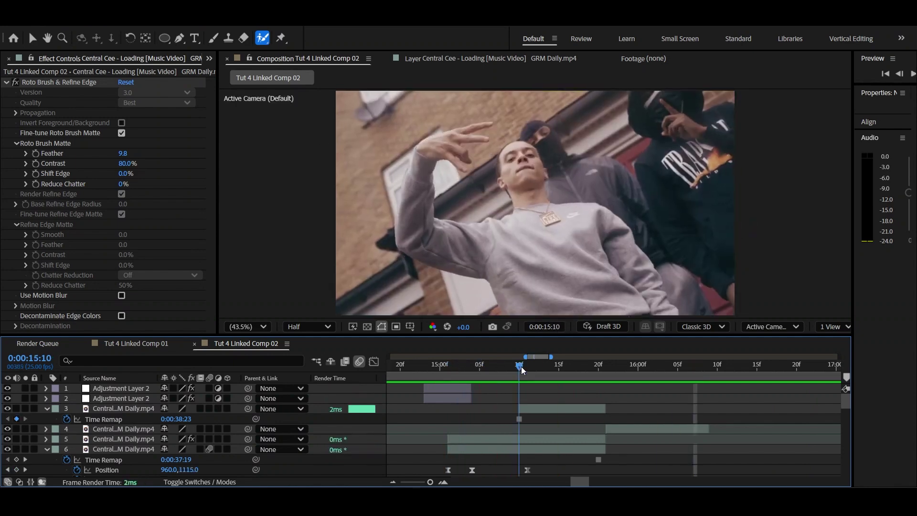
pyautogui.scroll(4, 465, 185)
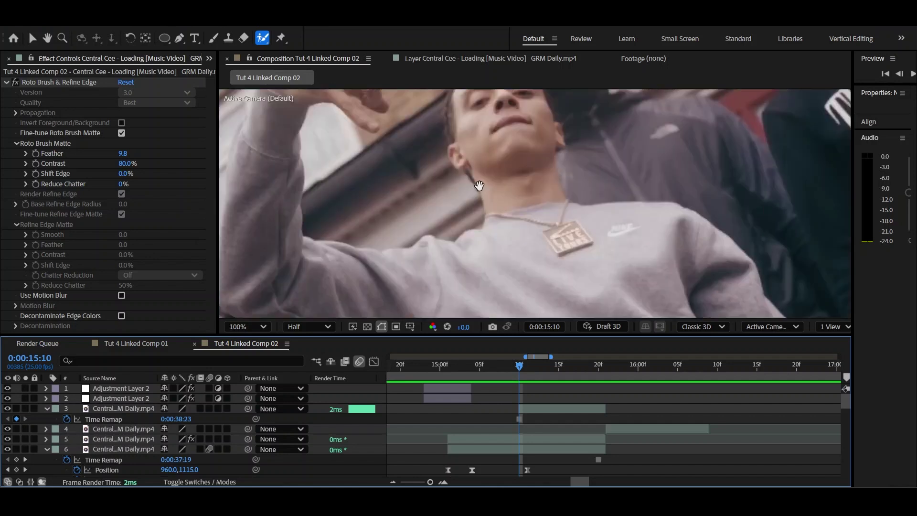
pyautogui.moveTo(510, 120); pyautogui.dragTo(541, 133)
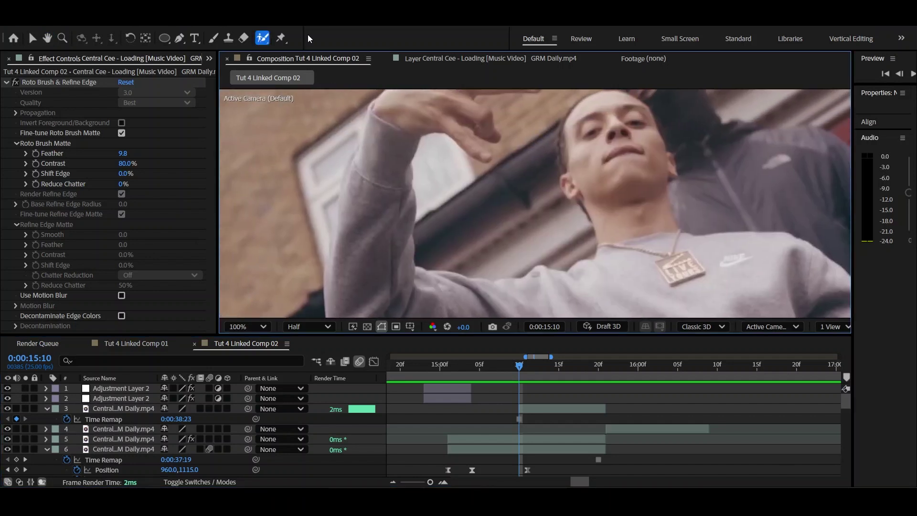
pyautogui.click(164, 37)
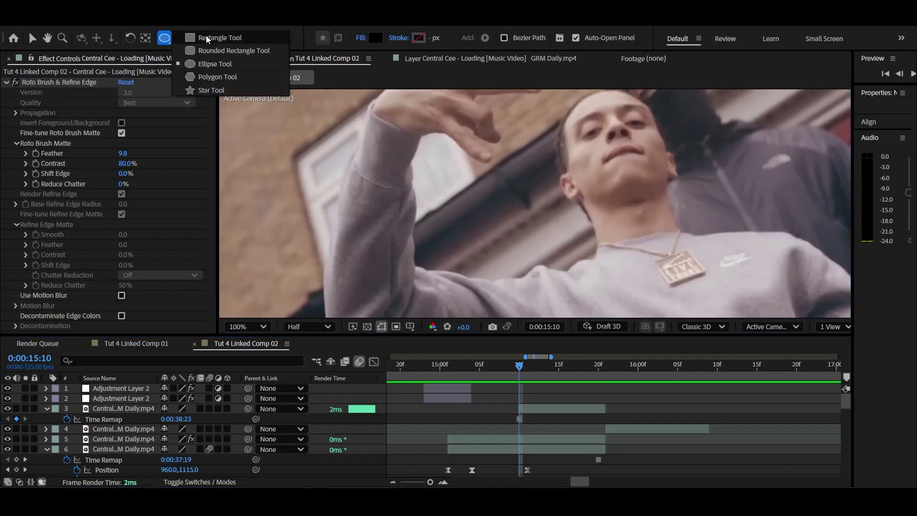
pyautogui.click(163, 37)
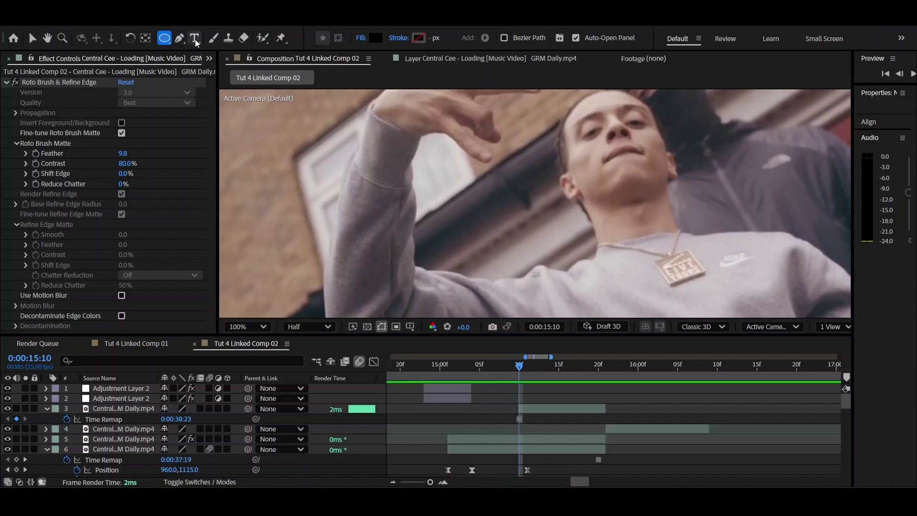
pyautogui.click(182, 40)
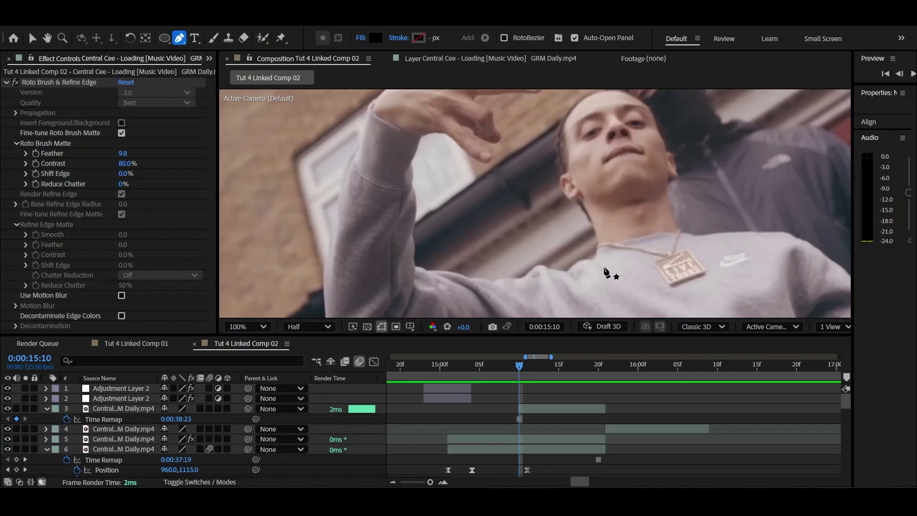
pyautogui.click(533, 408)
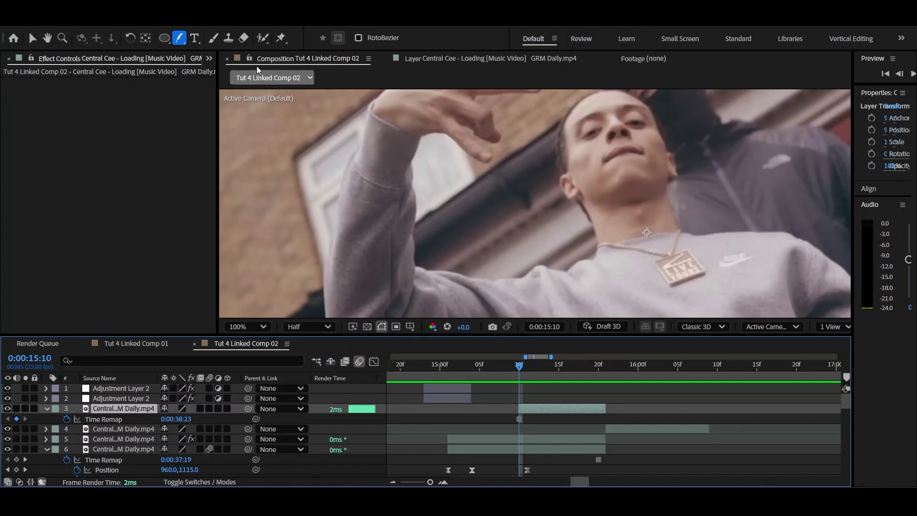
pyautogui.press('g')
pyautogui.click(564, 145)
pyautogui.click(569, 165)
pyautogui.click(571, 180)
pyautogui.click(573, 192)
pyautogui.click(584, 199)
pyautogui.click(587, 205)
pyautogui.click(601, 220)
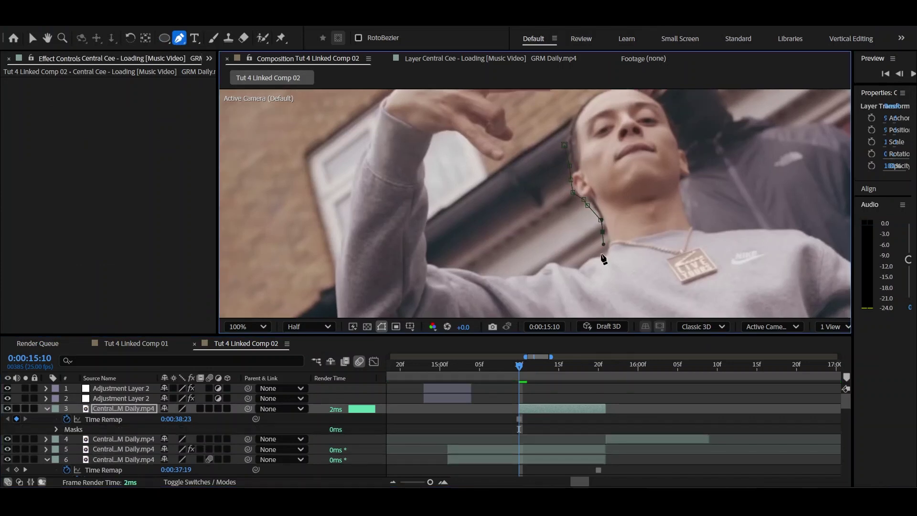
pyautogui.click(603, 252)
pyautogui.click(567, 264)
pyautogui.click(536, 271)
pyautogui.click(503, 274)
pyautogui.click(463, 266)
pyautogui.click(430, 207)
pyautogui.click(426, 181)
pyautogui.click(434, 134)
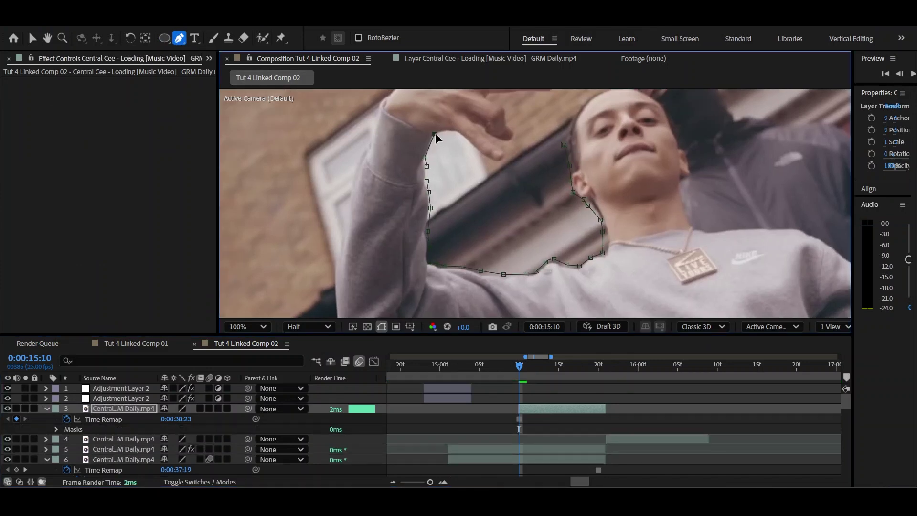
pyautogui.click(480, 142)
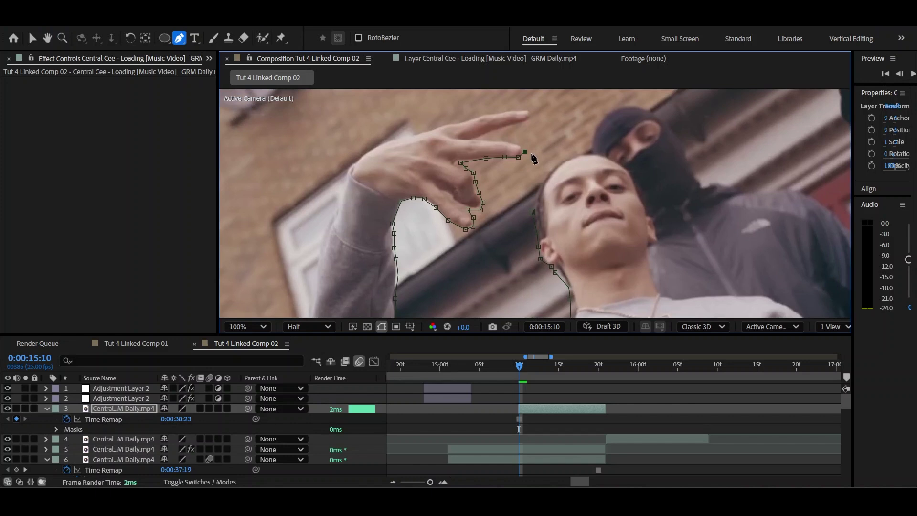
pyautogui.click(539, 190)
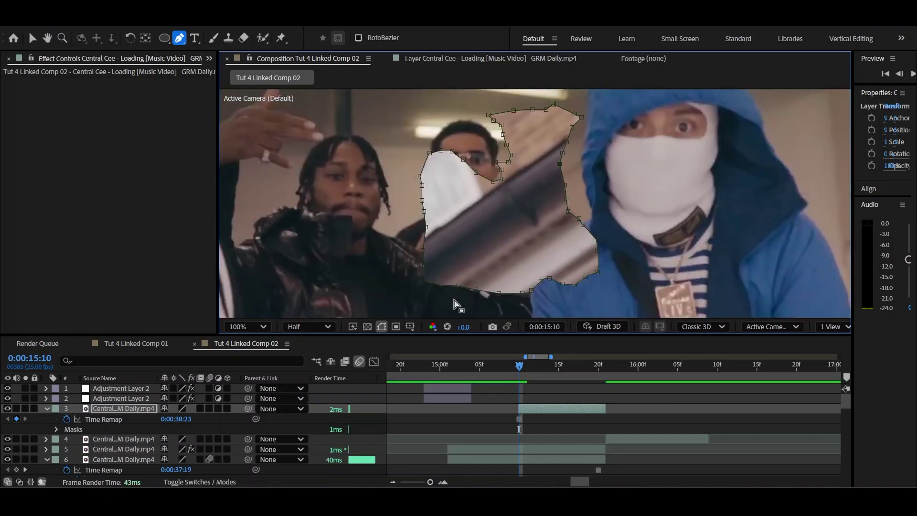
# - Expand the frozen layer's mask settings and invert Mask 1 to cut out the outlined gap
pyautogui.press('v')
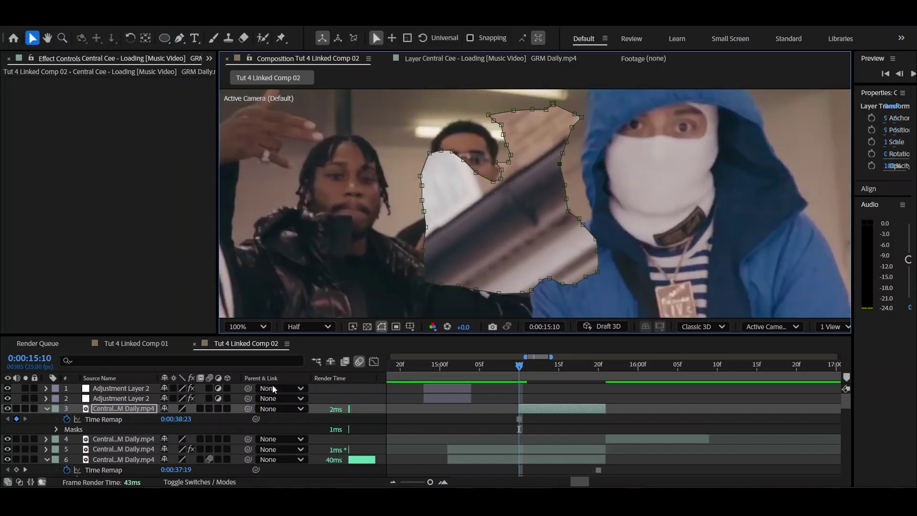
pyautogui.click(46, 410)
pyautogui.click(47, 409)
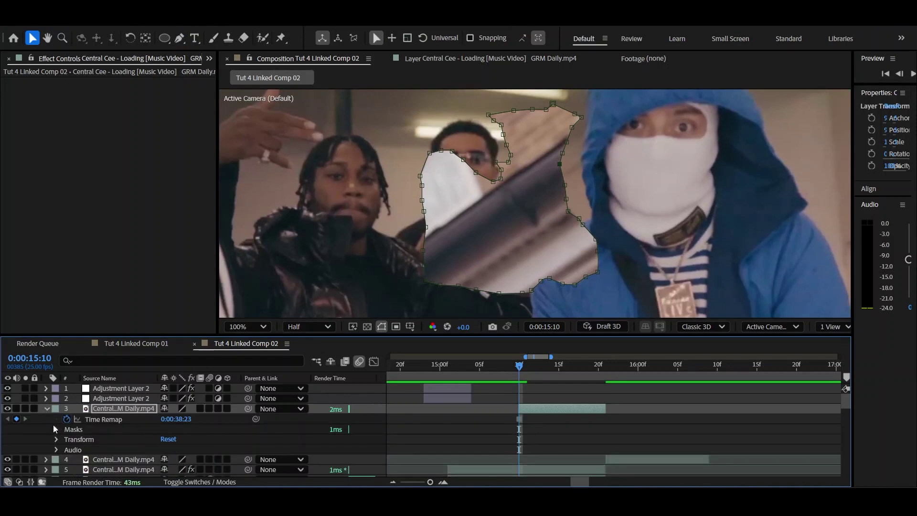
pyautogui.click(56, 429)
pyautogui.click(205, 439)
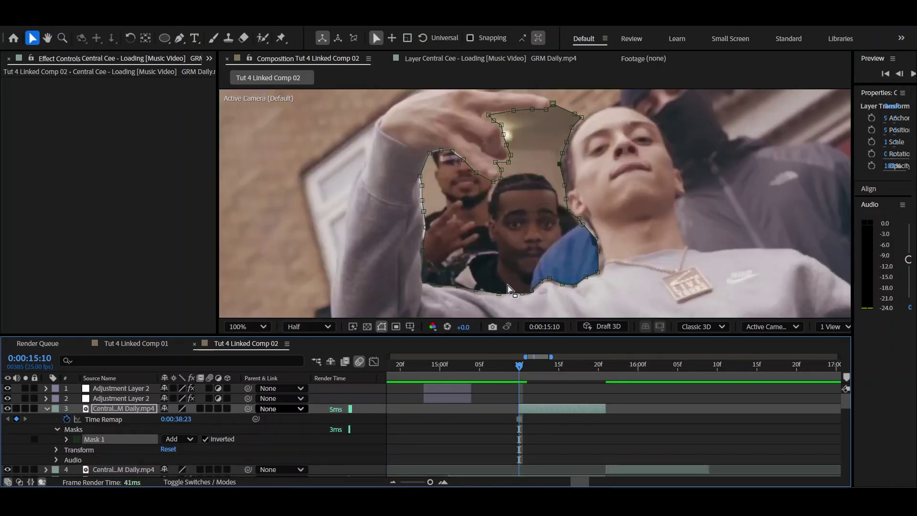
# - Inspect the cutout's edges at 0:00:15:14 and set the frozen layer's Mask 1 feather to 10 pixels
pyautogui.scroll(-1, 570, 218)
pyautogui.click(564, 397)
pyautogui.moveTo(504, 368); pyautogui.dragTo(552, 371)
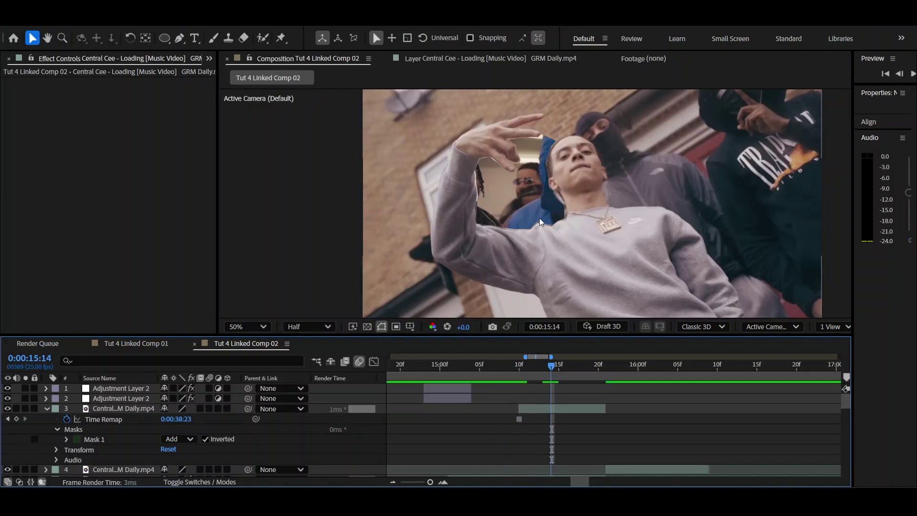
pyautogui.scroll(2, 548, 162)
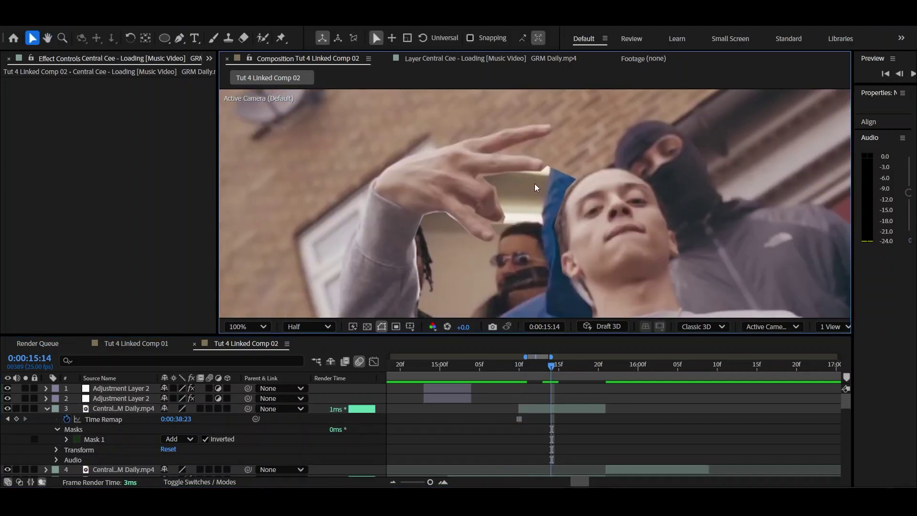
pyautogui.moveTo(532, 180); pyautogui.dragTo(551, 168)
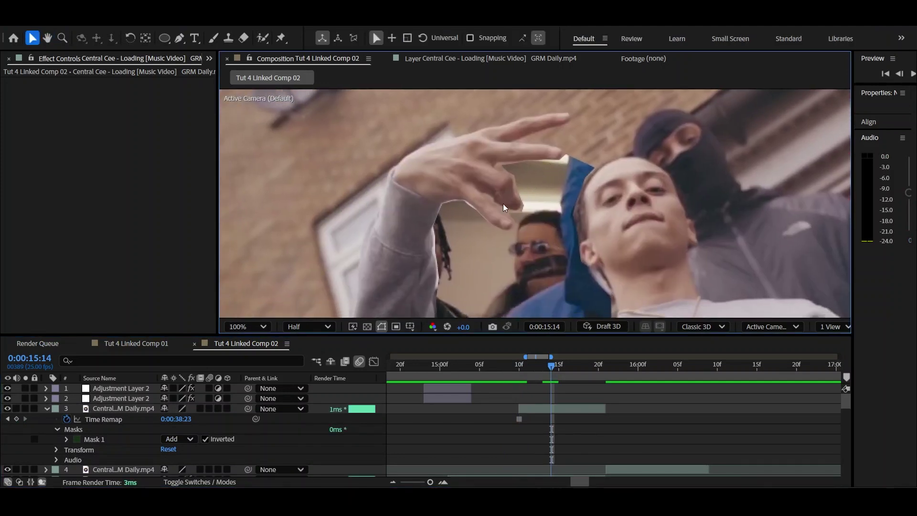
pyautogui.moveTo(501, 226); pyautogui.dragTo(494, 192)
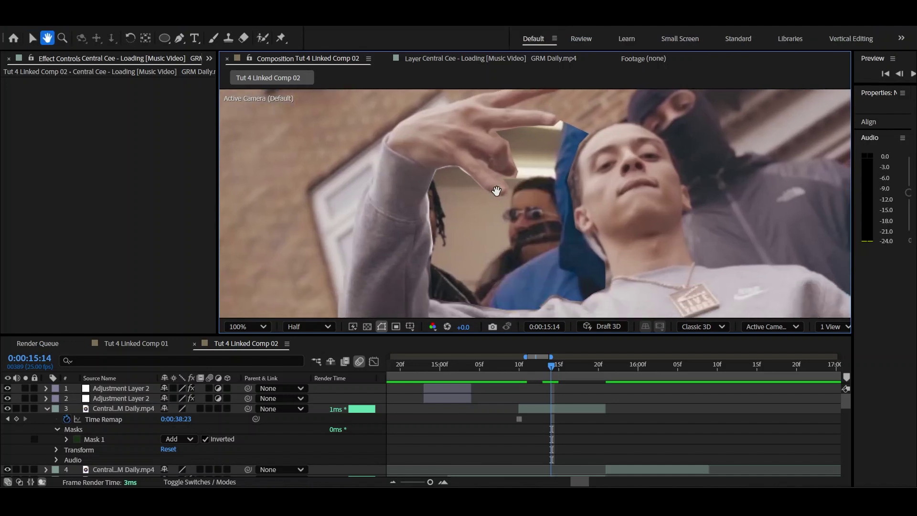
pyautogui.moveTo(489, 237); pyautogui.dragTo(482, 223)
pyautogui.press('v')
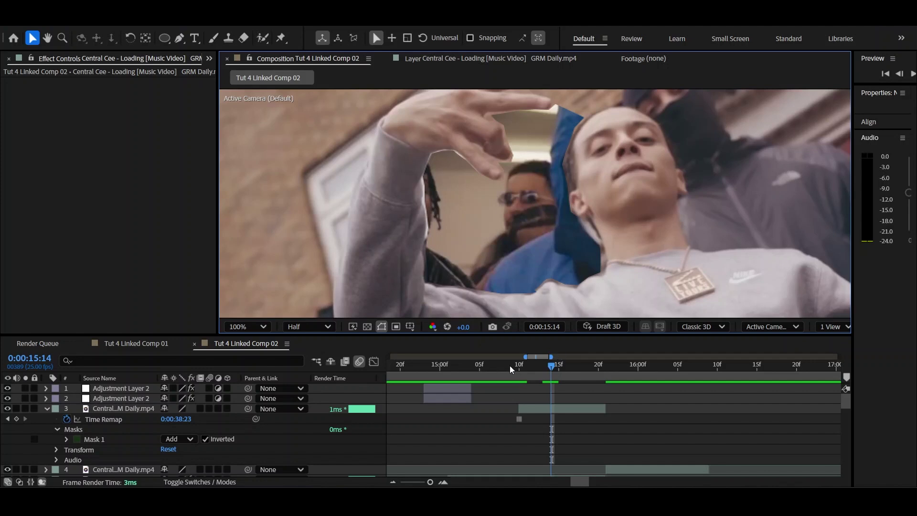
pyautogui.click(66, 439)
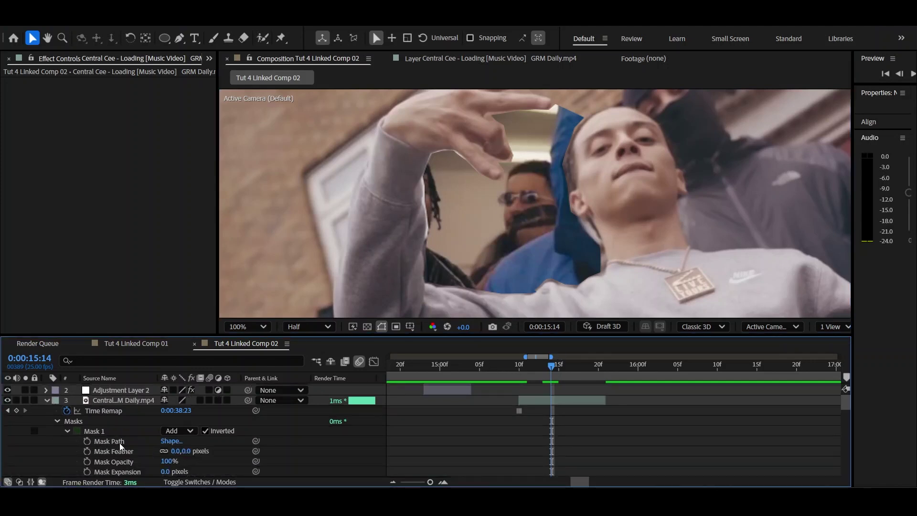
pyautogui.moveTo(181, 454)
pyautogui.mouseDown()
pyautogui.moveTo(292, 437)
pyautogui.moveTo(181, 447)
pyautogui.mouseUp()
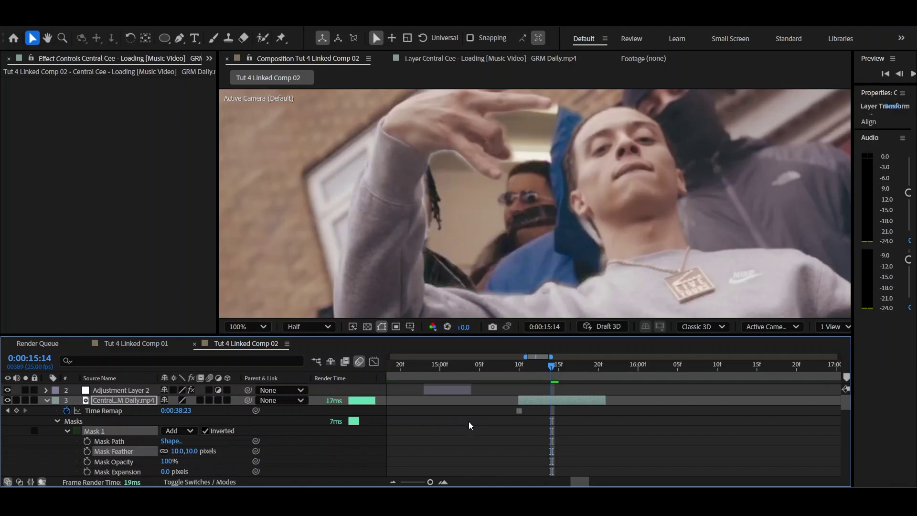
pyautogui.click(621, 400)
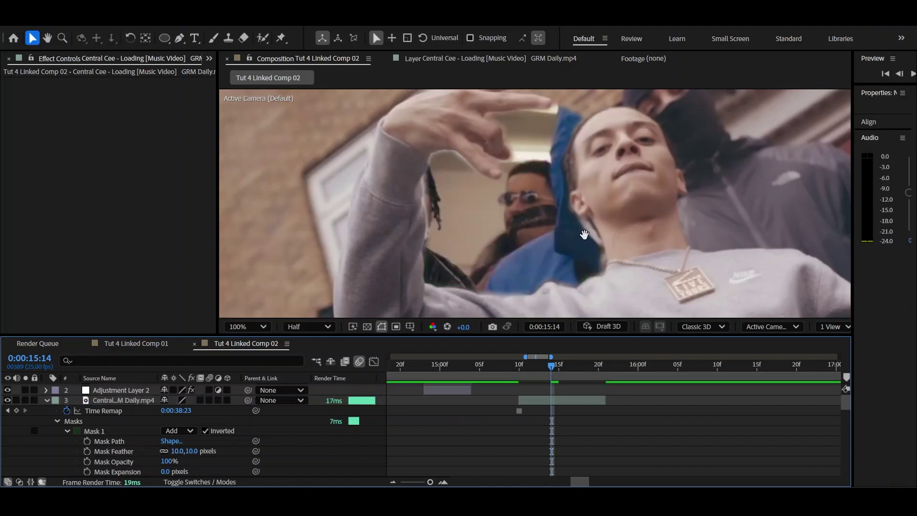
# - Duplicate the feathered freeze-frame layer and select the lower copy
pyautogui.click(566, 399)
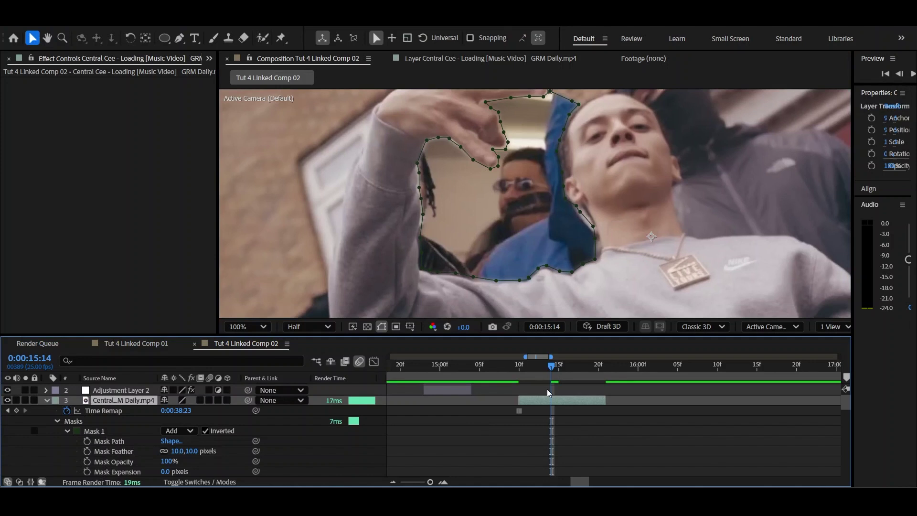
pyautogui.hotkey('ctrl', 'd')
pyautogui.click(554, 414)
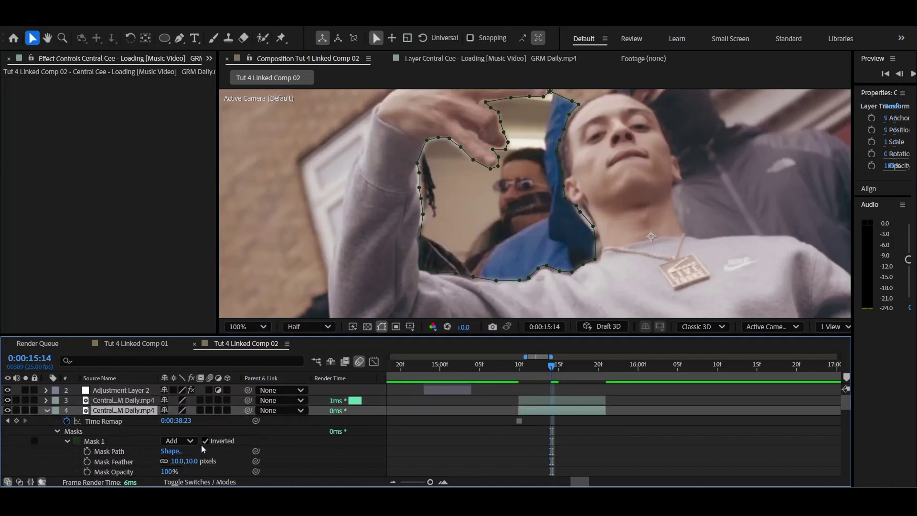
# - Turn off the inversion of Mask 1 on the lower freeze-frame copy and hide that layer
pyautogui.click(205, 441)
pyautogui.click(646, 427)
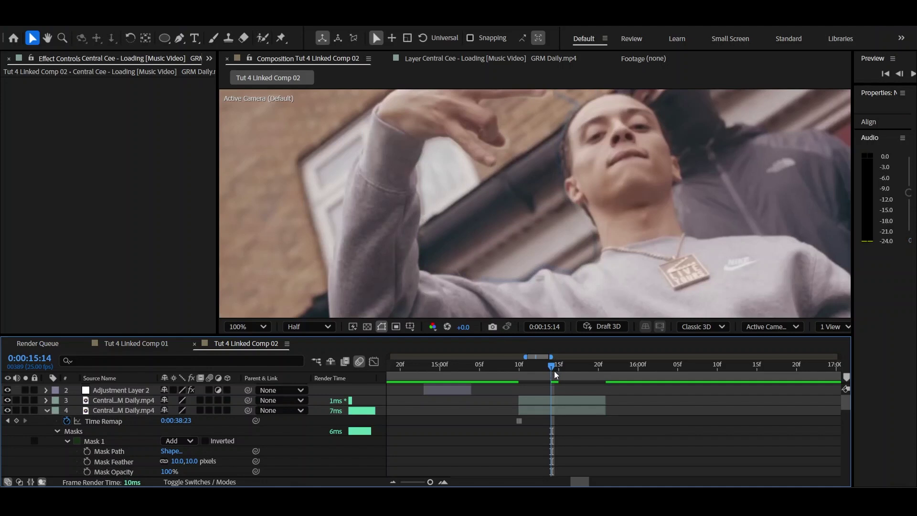
pyautogui.click(8, 410)
pyautogui.click(8, 411)
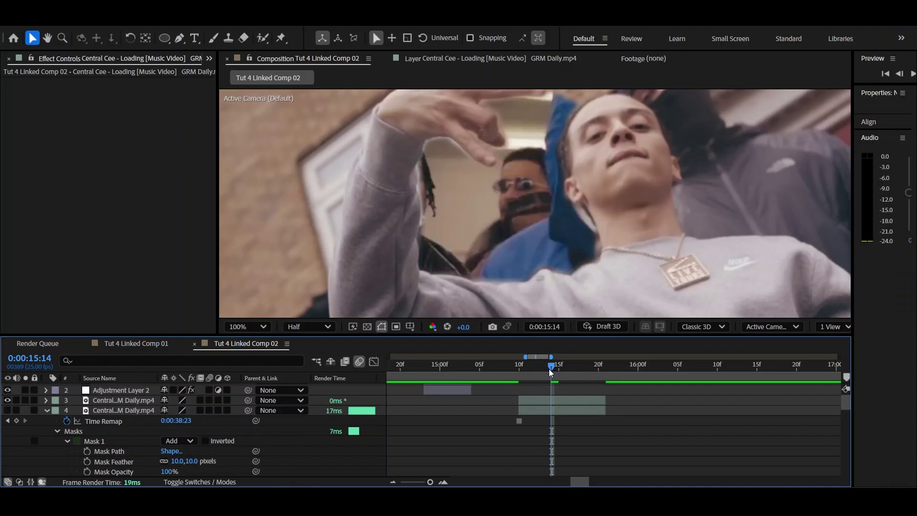
# - Add a camera layer directly above the freeze-frame layers, trimmed to span 0:00:15:10 to 0:00:15:21
pyautogui.moveTo(550, 369); pyautogui.dragTo(520, 374)
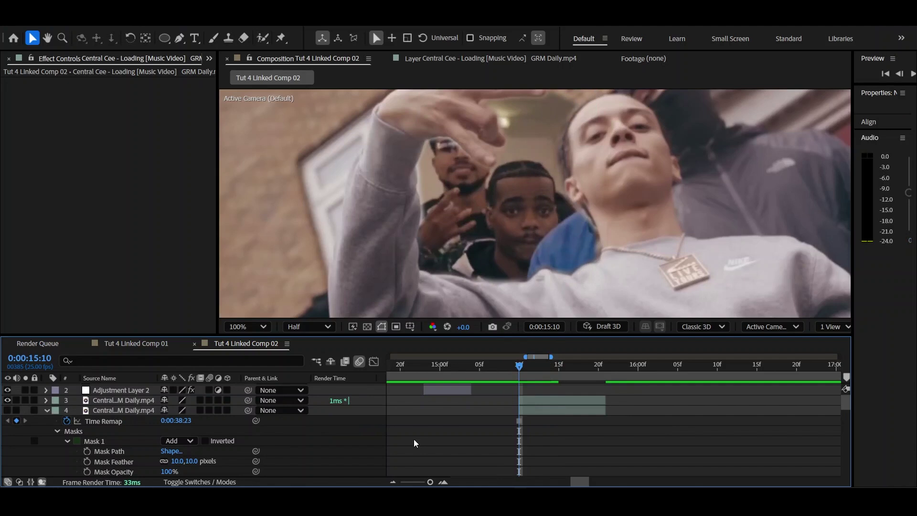
pyautogui.rightClick(357, 403)
pyautogui.moveTo(420, 258)
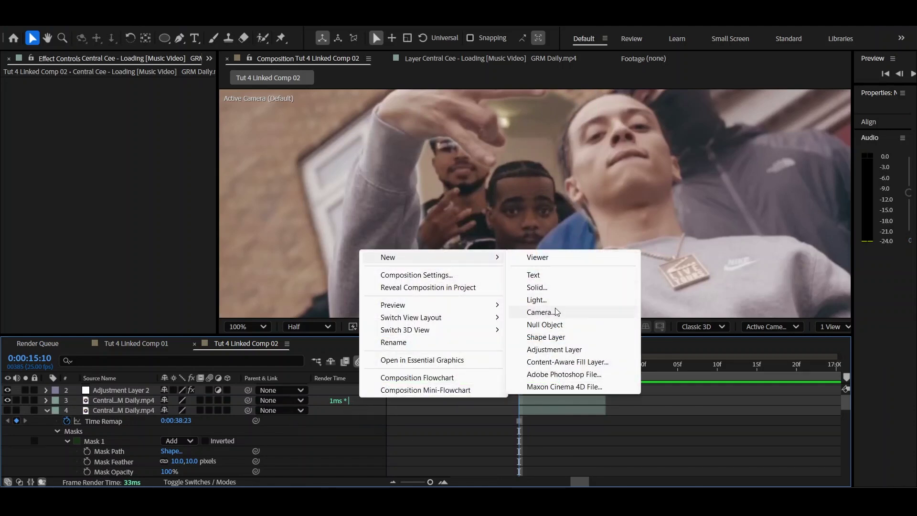
pyautogui.click(539, 311)
pyautogui.click(602, 366)
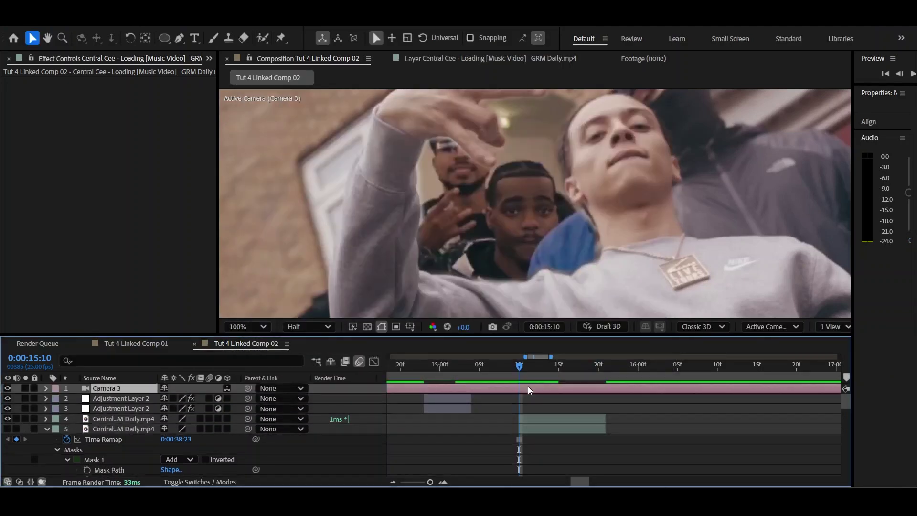
pyautogui.hotkey('alt', '[')
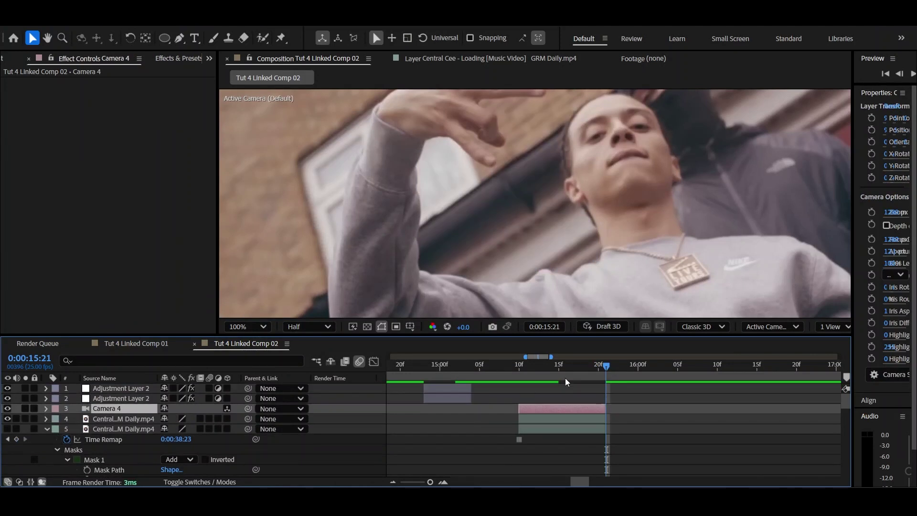
# - Set Point of Interest and Position keyframes on the new camera at 0:00:15:21
pyautogui.click(46, 409)
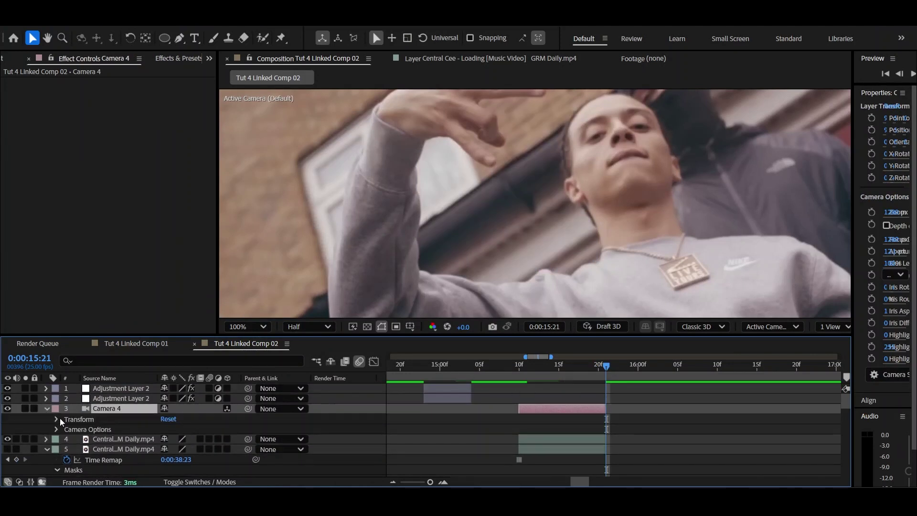
pyautogui.click(57, 419)
pyautogui.click(77, 421)
pyautogui.click(77, 432)
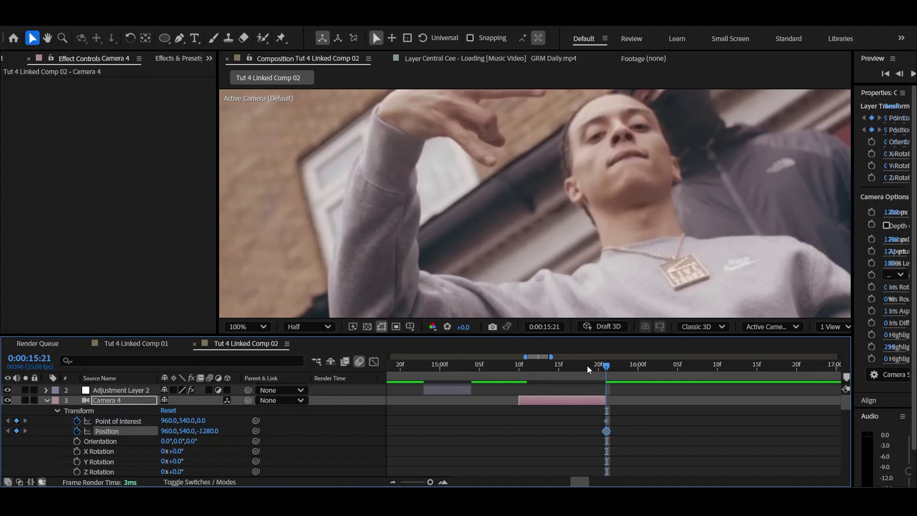
# - At 0:00:15:11, try dollying the camera toward the cutout, and enable 3D and motion blur on both freeze-frame layers
pyautogui.moveTo(589, 369); pyautogui.dragTo(528, 370)
pyautogui.scroll(-3, 549, 416)
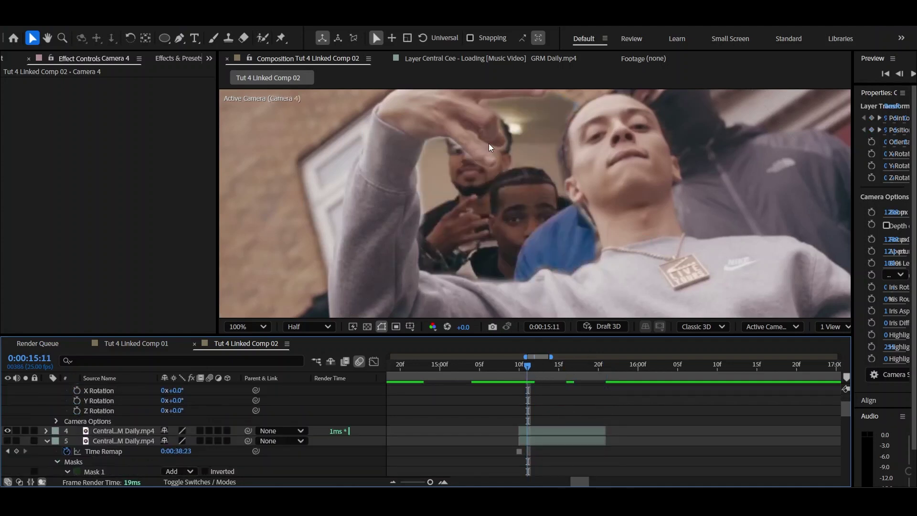
pyautogui.scroll(-2, 585, 152)
pyautogui.moveTo(557, 192); pyautogui.dragTo(517, 173)
pyautogui.click(112, 38)
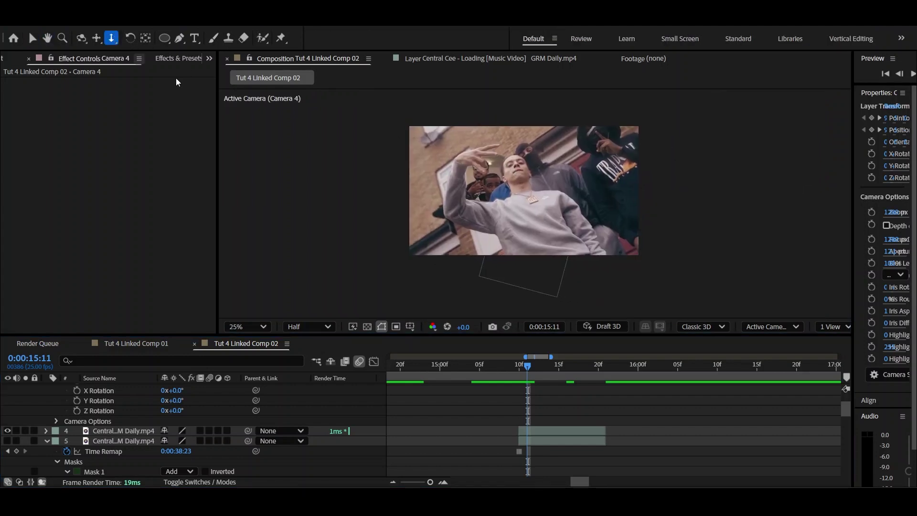
pyautogui.moveTo(481, 161); pyautogui.dragTo(484, 178)
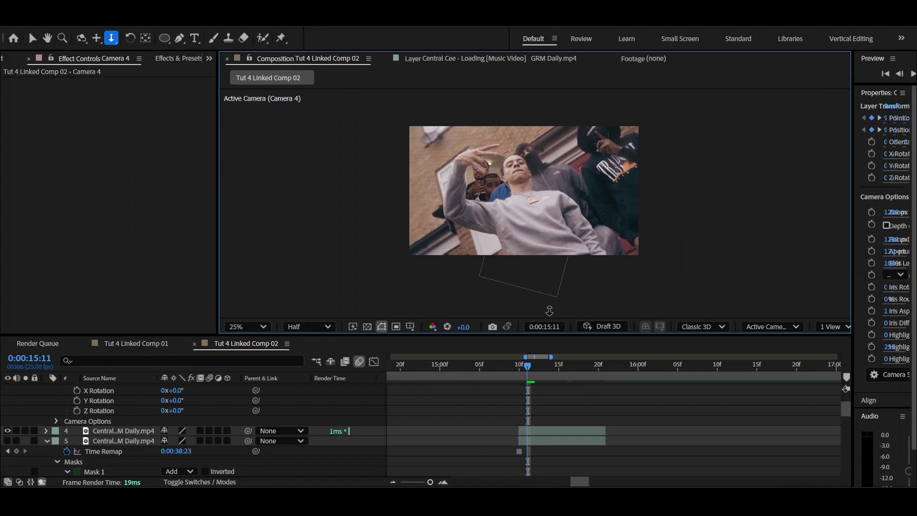
pyautogui.moveTo(225, 431); pyautogui.dragTo(213, 443)
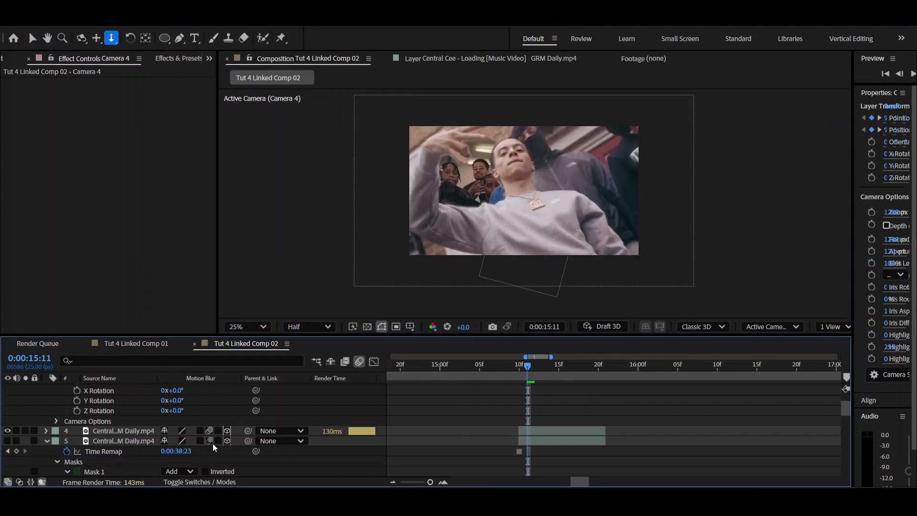
# - At 0:00:15:11, move the camera through the cutout to about 634, 479, -111 so the previous clip fills the frame, and preview the transition
pyautogui.moveTo(427, 164); pyautogui.dragTo(509, 212)
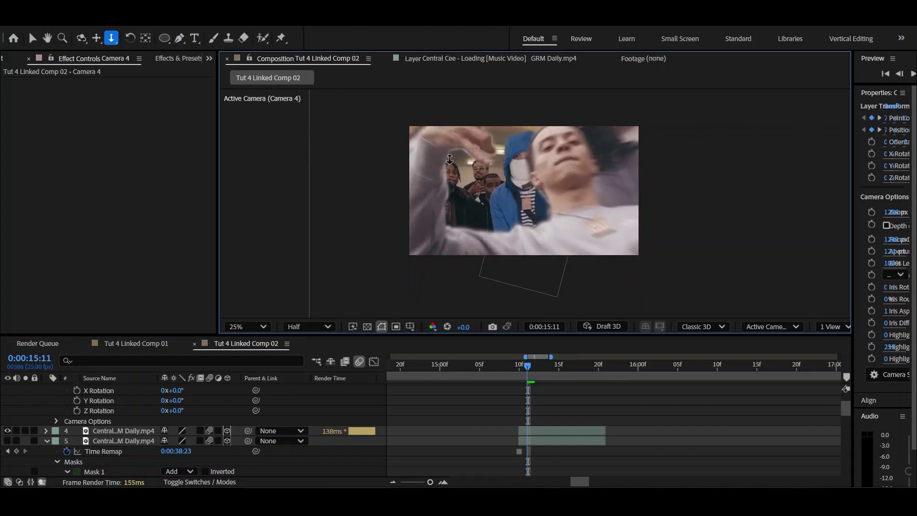
pyautogui.moveTo(450, 159); pyautogui.dragTo(668, 209)
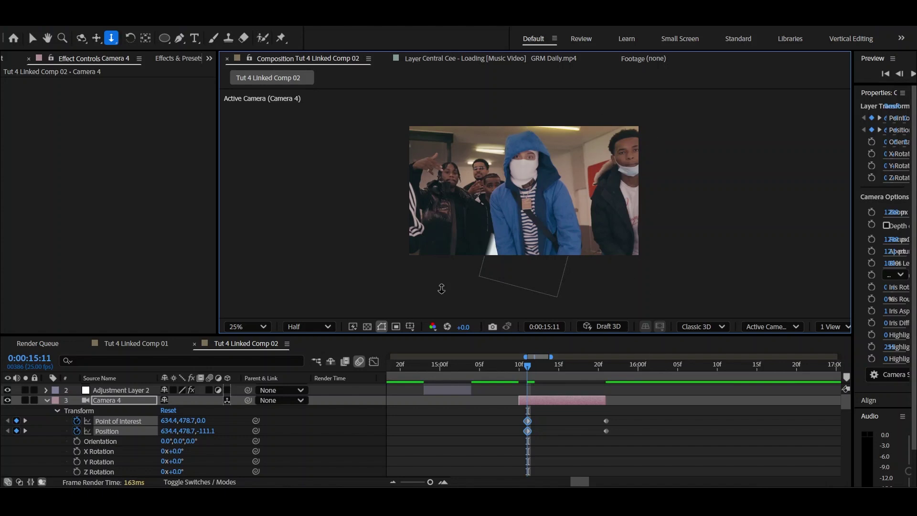
pyautogui.press('space')
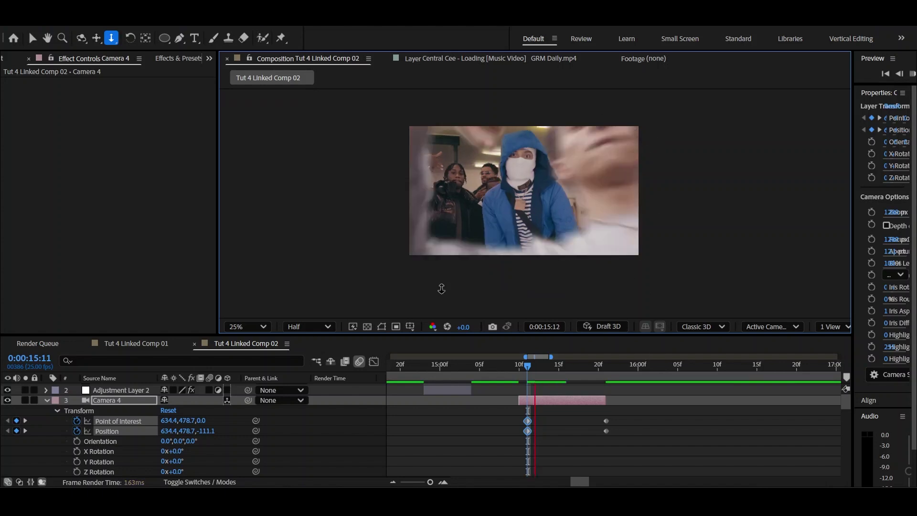
pyautogui.click(528, 366)
pyautogui.press('space')
pyautogui.press('space')
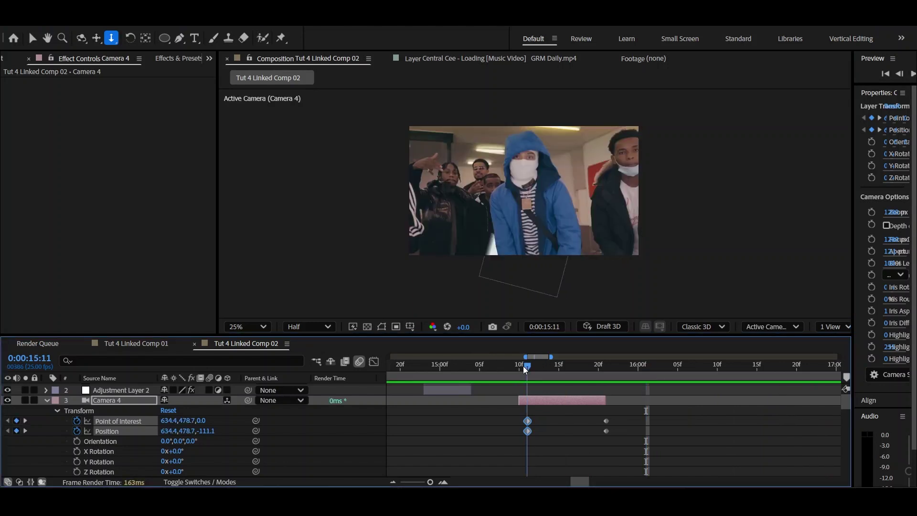
pyautogui.press('v')
pyautogui.moveTo(526, 366)
pyautogui.mouseDown()
pyautogui.moveTo(606, 361)
pyautogui.moveTo(519, 366)
pyautogui.mouseUp()
pyautogui.press('space')
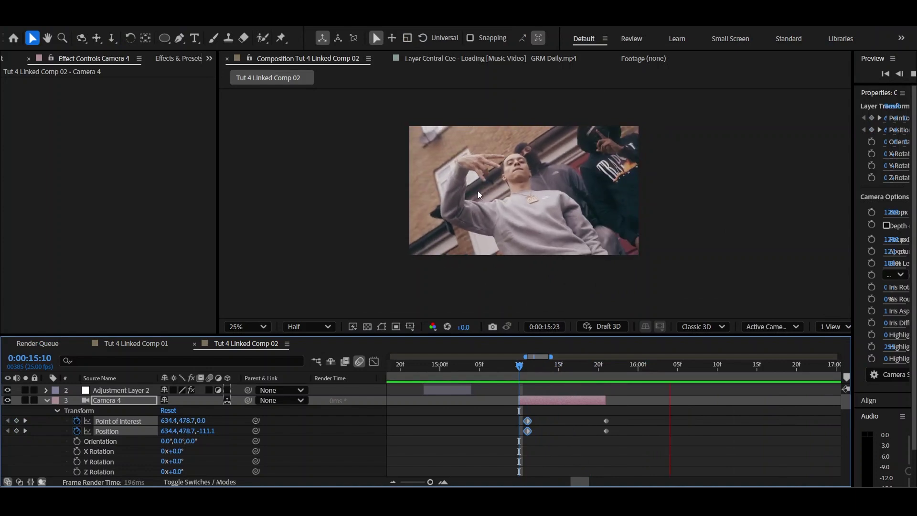
pyautogui.press('space')
# - Easy-ease the camera's Point of Interest and Position keyframes and reshape their speed graph for a slow start and late peak
pyautogui.moveTo(585, 365); pyautogui.dragTo(540, 374)
pyautogui.moveTo(632, 418); pyautogui.dragTo(494, 454)
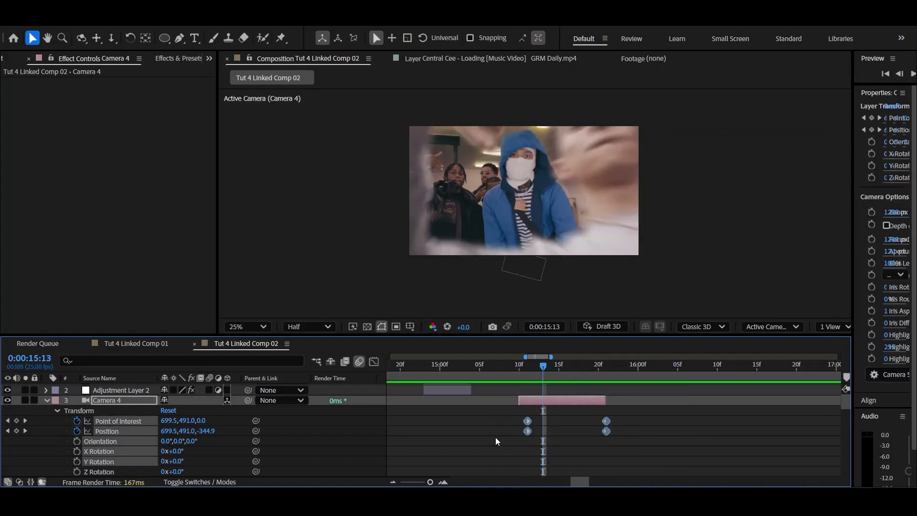
pyautogui.press('F9')
pyautogui.click(374, 361)
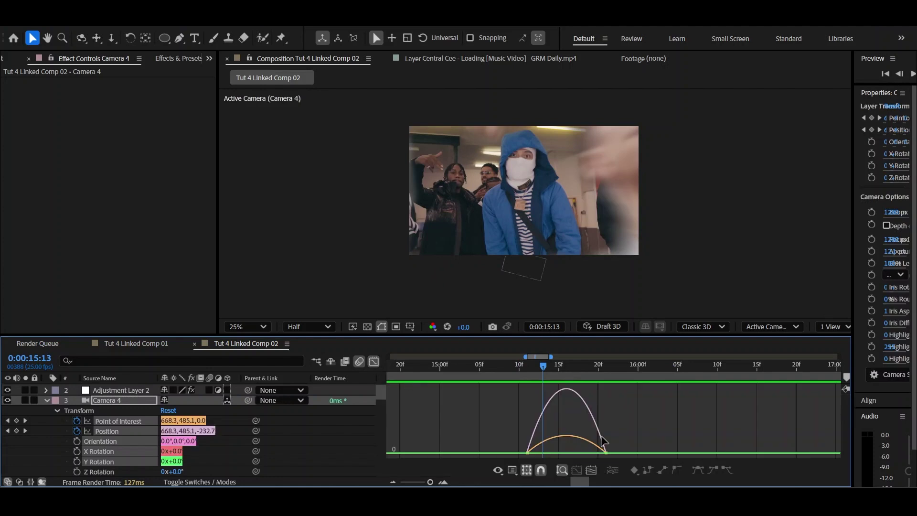
pyautogui.moveTo(509, 426); pyautogui.dragTo(553, 452)
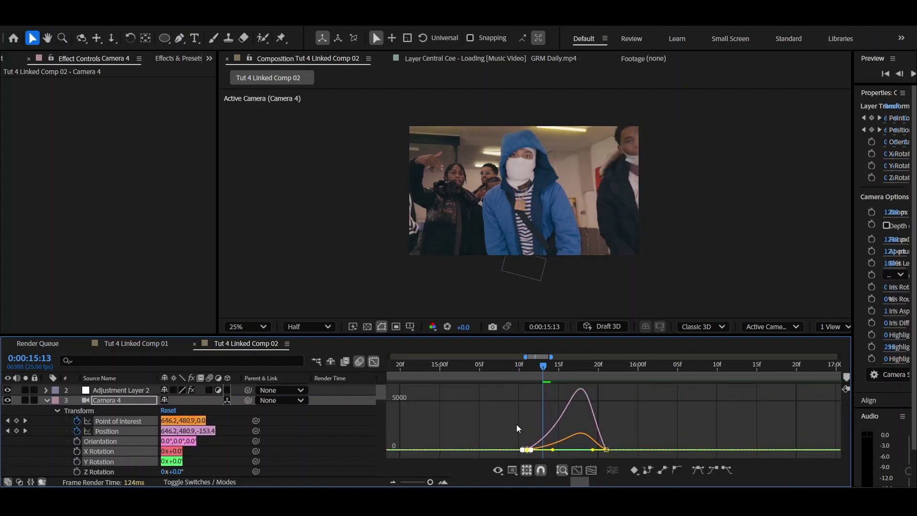
pyautogui.click(374, 362)
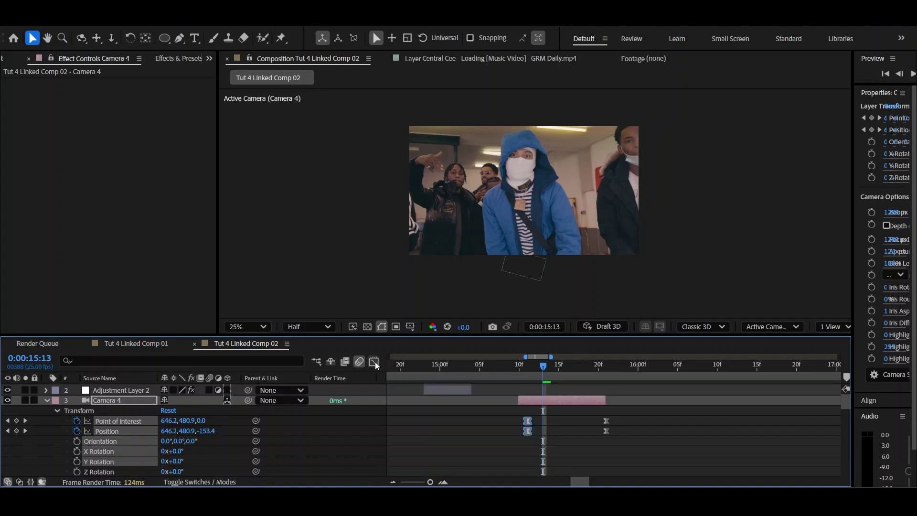
# - Preview the eased camera move from 0:00:15:11
pyautogui.click(630, 418)
pyautogui.scroll(-1, 623, 411)
pyautogui.moveTo(543, 368); pyautogui.dragTo(528, 369)
pyautogui.press('space')
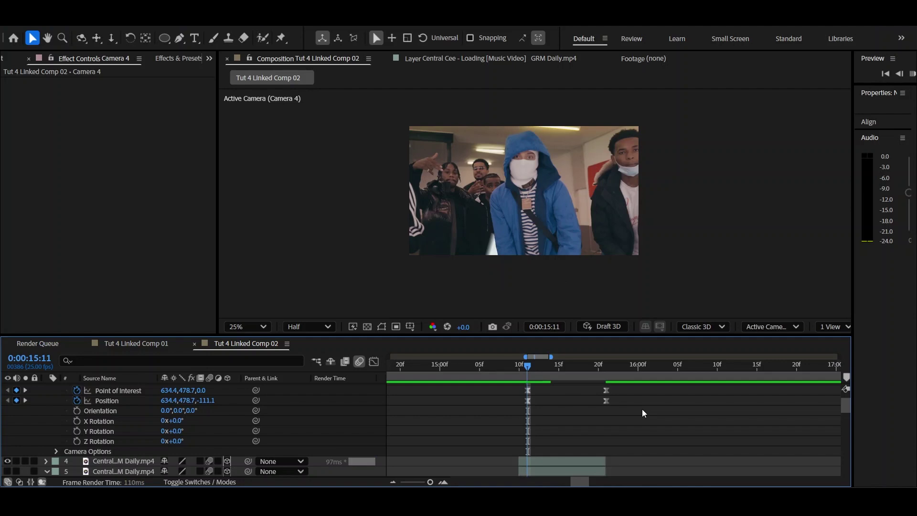
pyautogui.press('space')
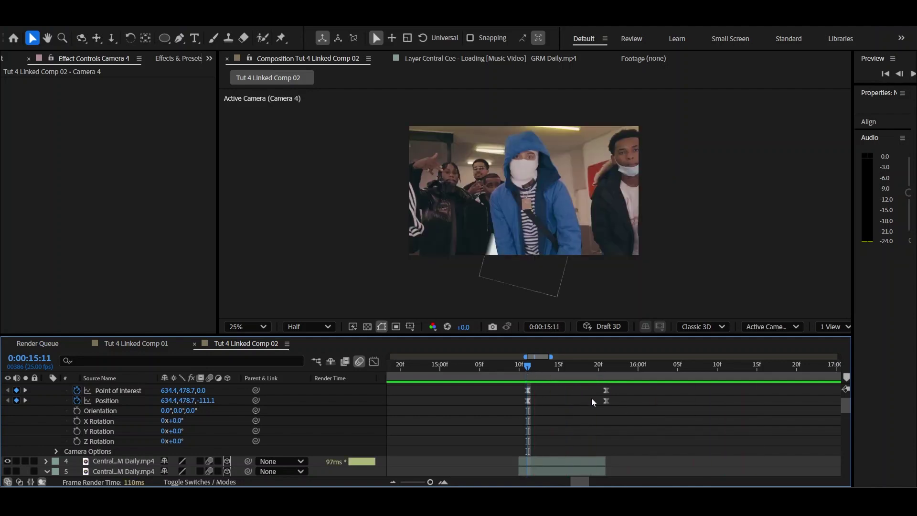
# - At 0:00:15:19, make the hidden lower freeze-frame copy visible again
pyautogui.scroll(-1, 585, 416)
pyautogui.click(579, 441)
pyautogui.moveTo(561, 365); pyautogui.dragTo(594, 373)
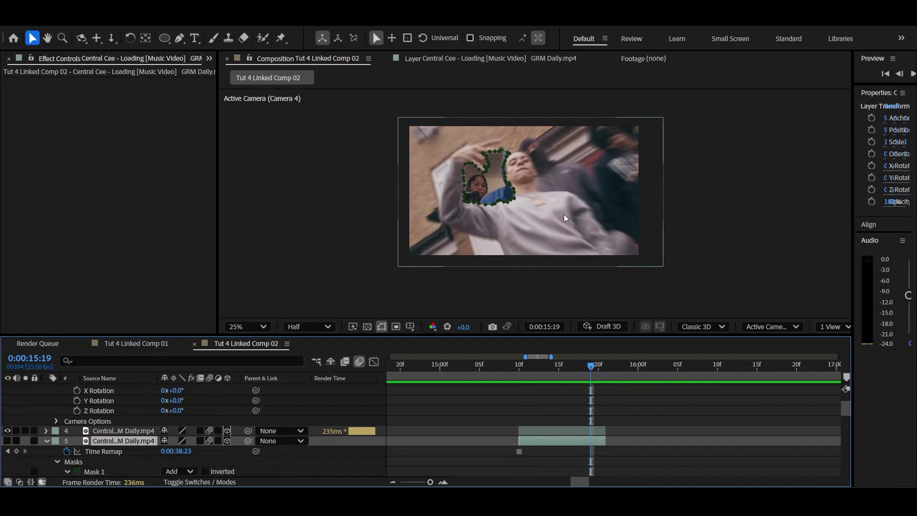
pyautogui.click(7, 441)
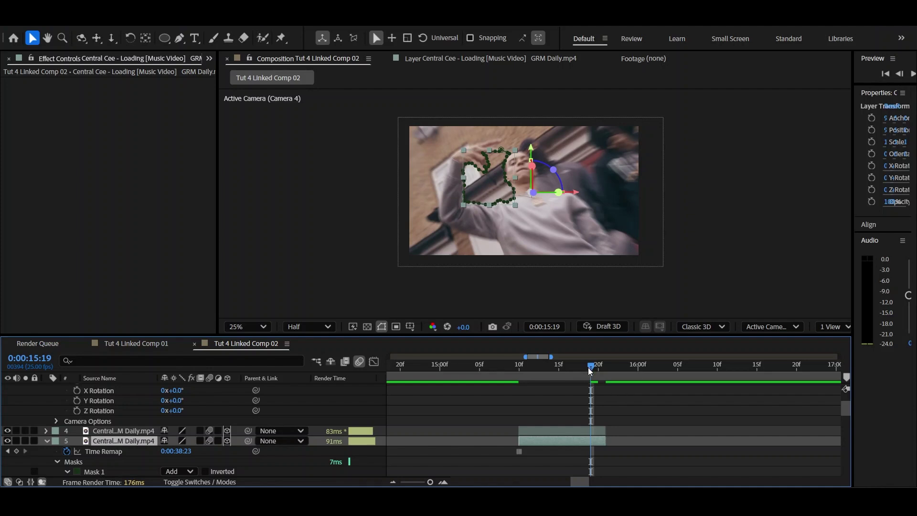
# - Animate the lower freeze-frame copy's Opacity from 0% at about 0:00:15:18 to 100% at 0:00:15:21
pyautogui.moveTo(589, 368); pyautogui.dragTo(604, 363)
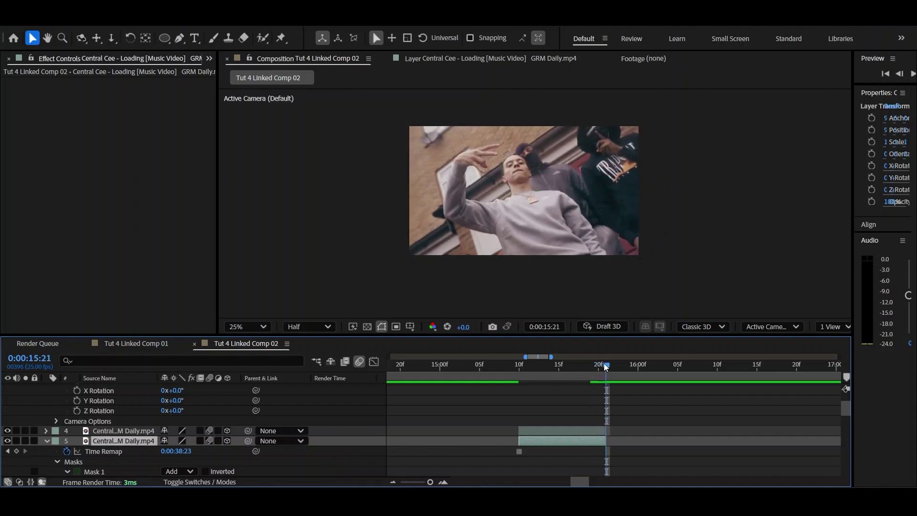
pyautogui.press('t')
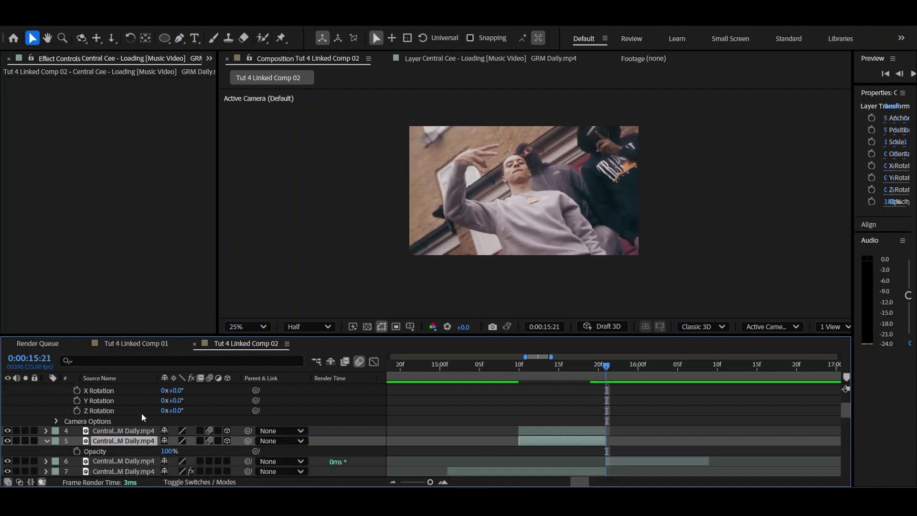
pyautogui.click(76, 452)
pyautogui.click(583, 367)
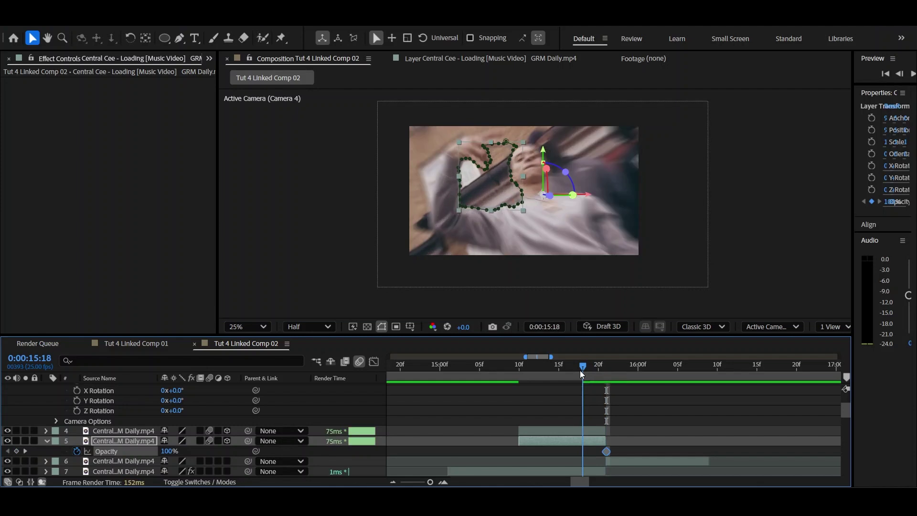
pyautogui.click(169, 450)
pyautogui.write('0')
pyautogui.press('Return')
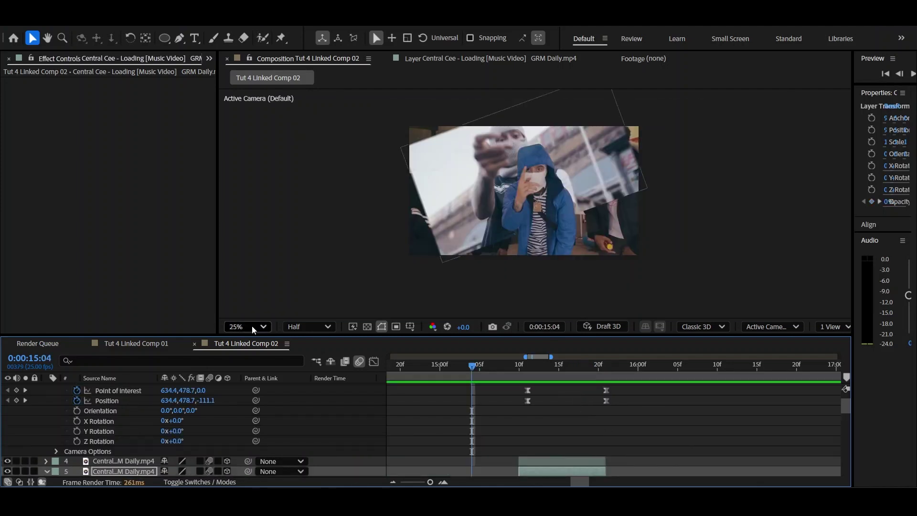
# - Fit the composition view up to 100% and preview the transitions from 0:00:14:24, checking the fading cutout at 0:00:15:19 with layers deselected
pyautogui.click(253, 327)
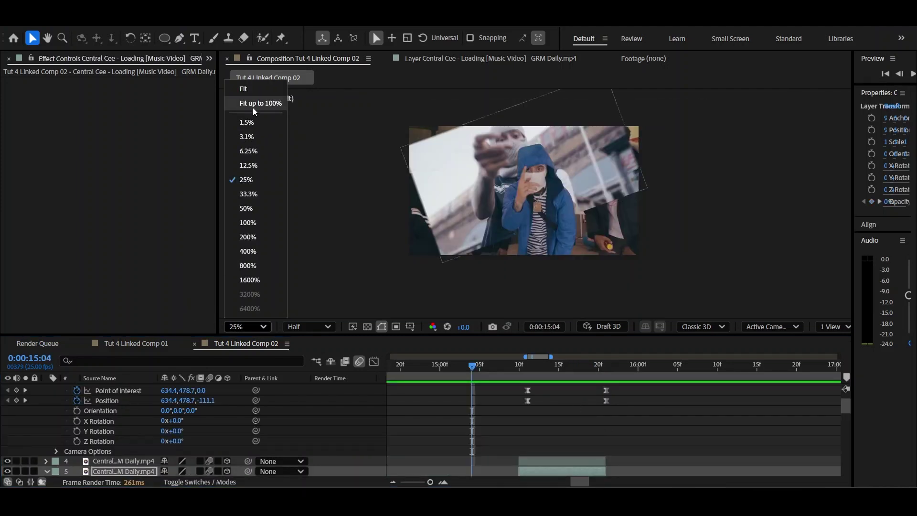
pyautogui.click(239, 101)
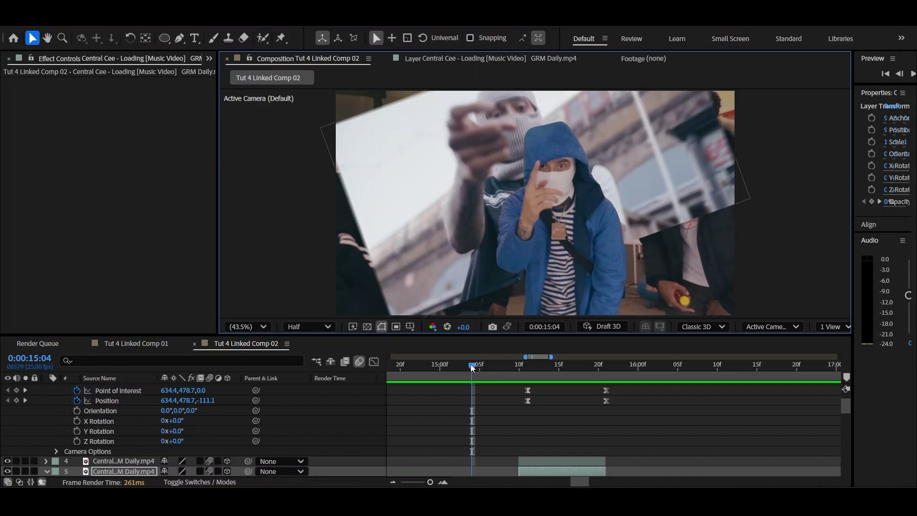
pyautogui.moveTo(473, 365); pyautogui.dragTo(431, 365)
pyautogui.press('space')
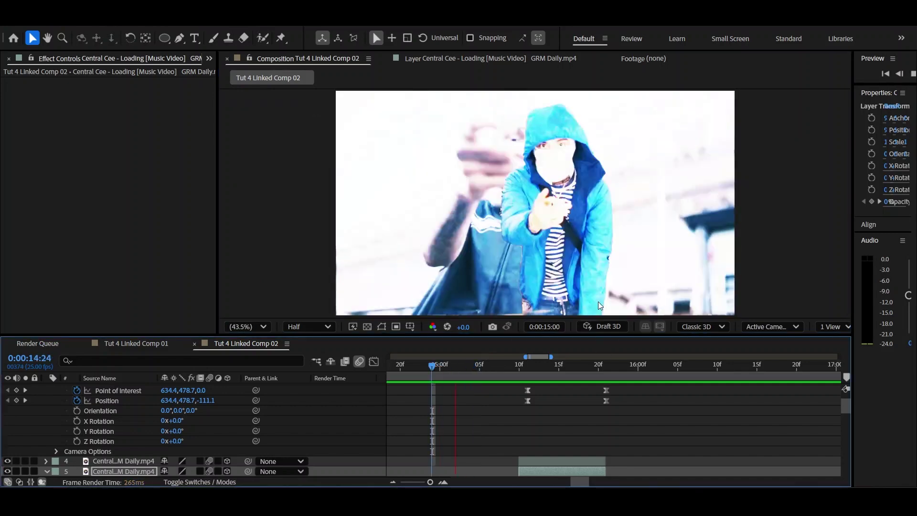
pyautogui.moveTo(543, 365); pyautogui.dragTo(596, 372)
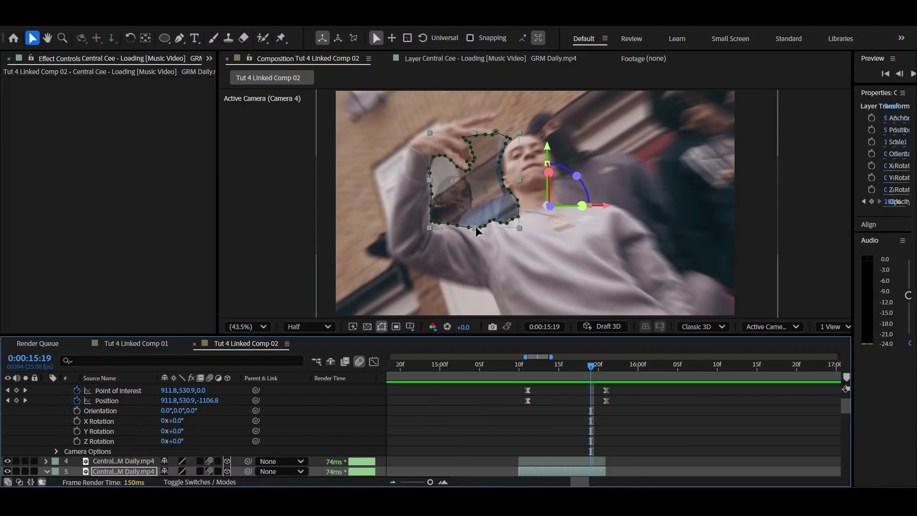
pyautogui.click(672, 444)
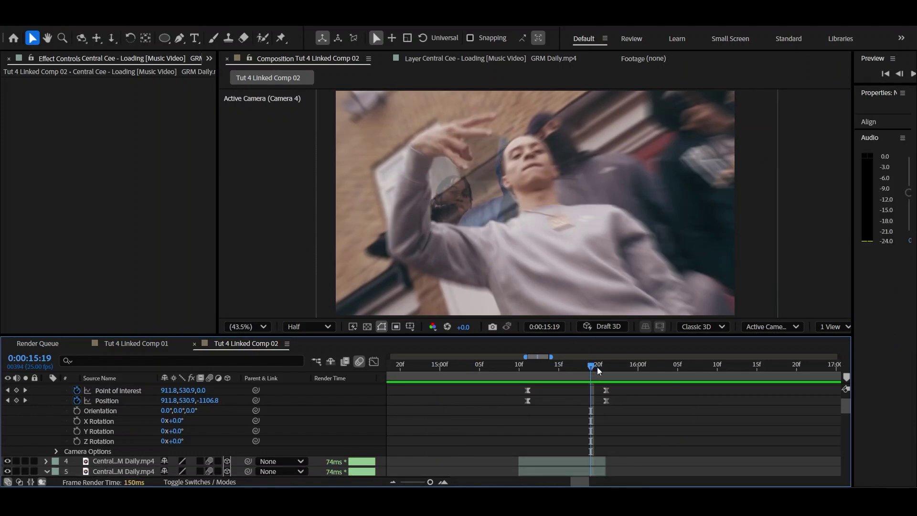
# - At 0:00:15:10, examine the clip layers and keyframes beneath the two freeze-frame copies
pyautogui.moveTo(596, 371); pyautogui.dragTo(521, 388)
pyautogui.scroll(-1, 635, 411)
pyautogui.scroll(-3, 635, 410)
pyautogui.scroll(2, 582, 394)
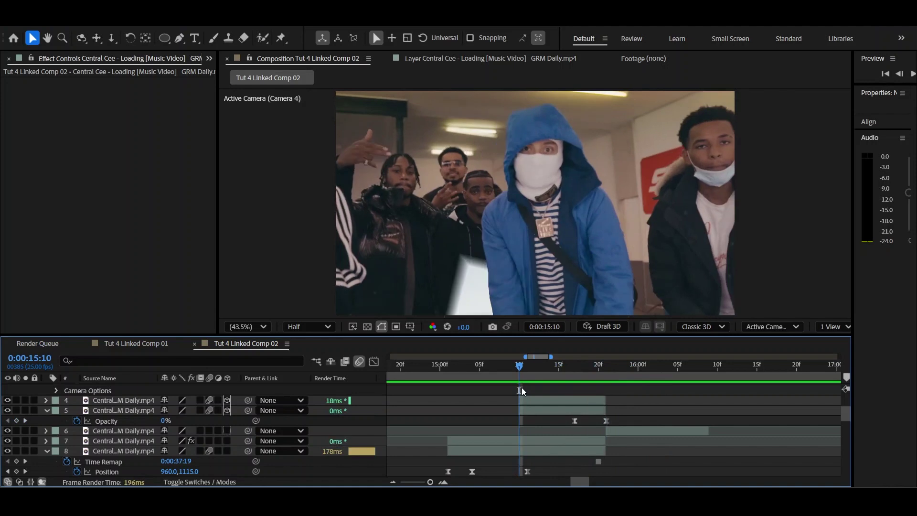